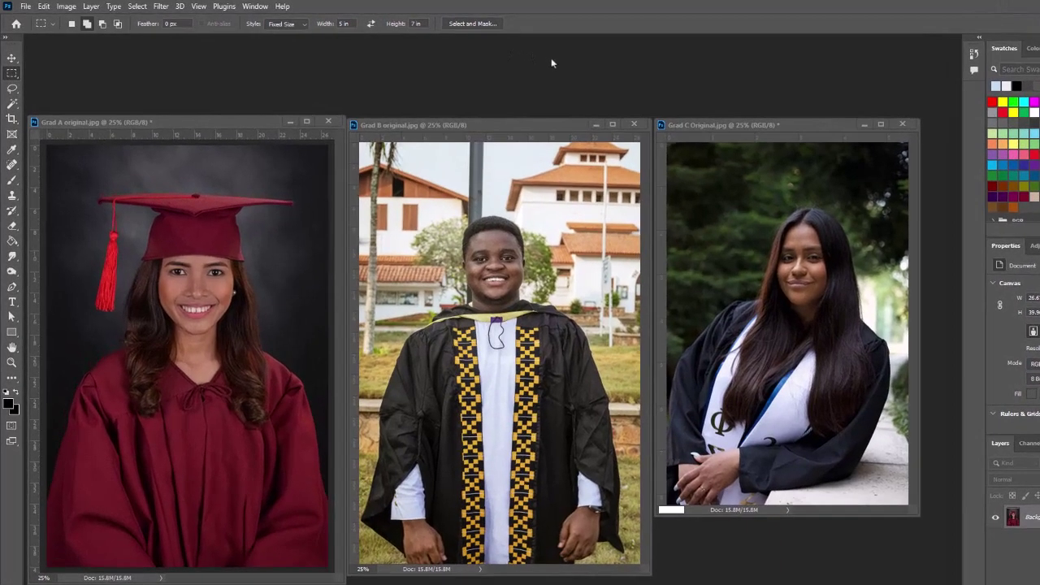
Step: In the image size settings of Grad A original.jpg, keep width and height linked and change the units to inches
{"action": "left_click", "coordinate": [174, 124]}
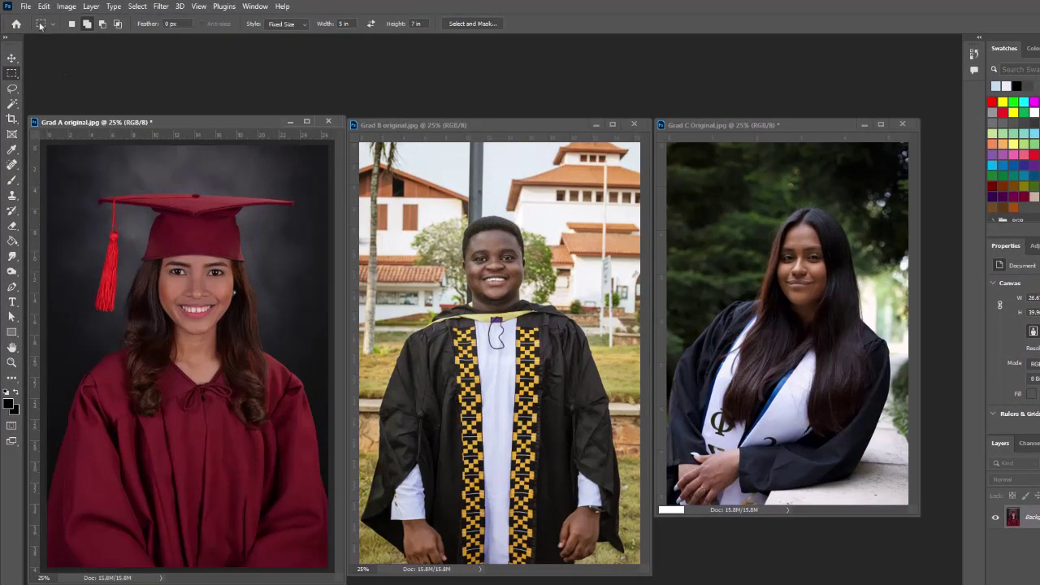
{"action": "left_click", "coordinate": [68, 8]}
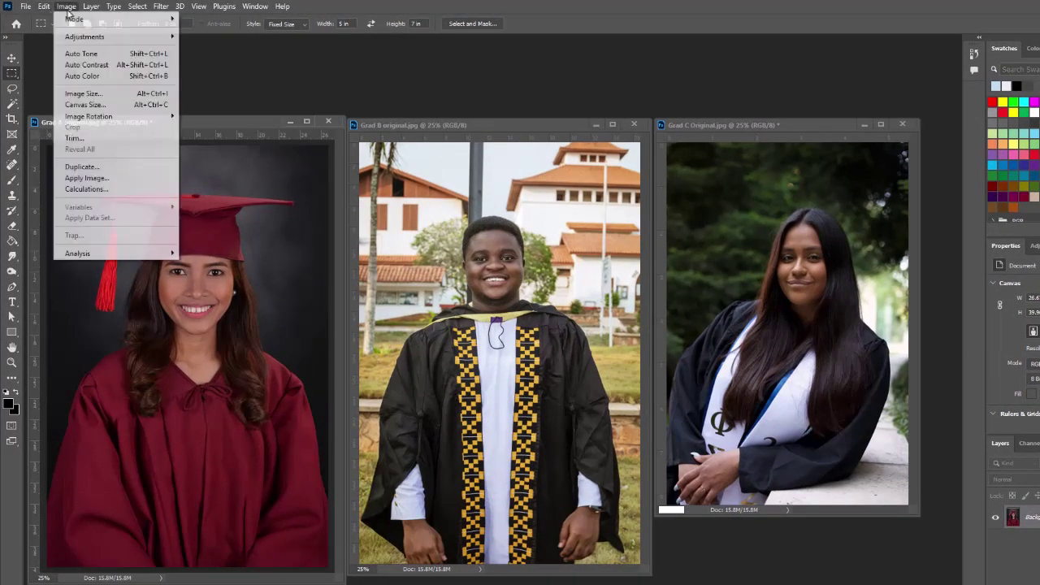
{"action": "left_click", "coordinate": [84, 95]}
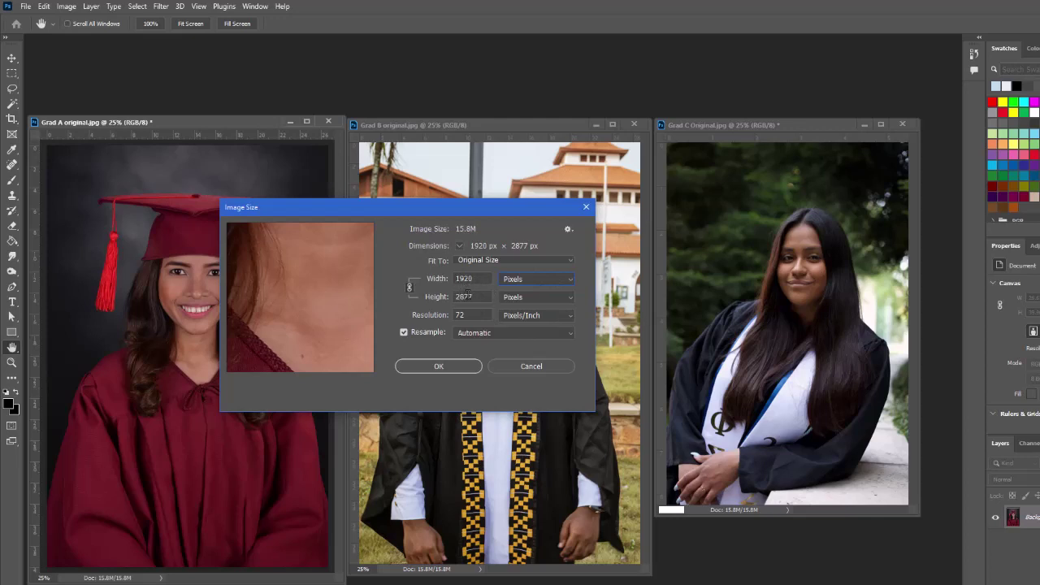
{"action": "left_click", "coordinate": [410, 288]}
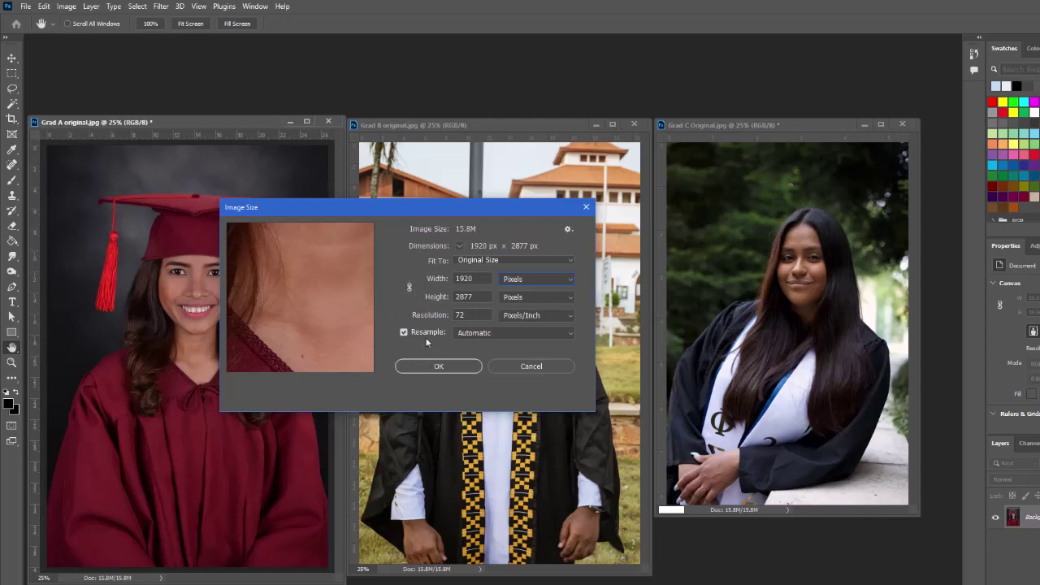
{"action": "left_click", "coordinate": [409, 287]}
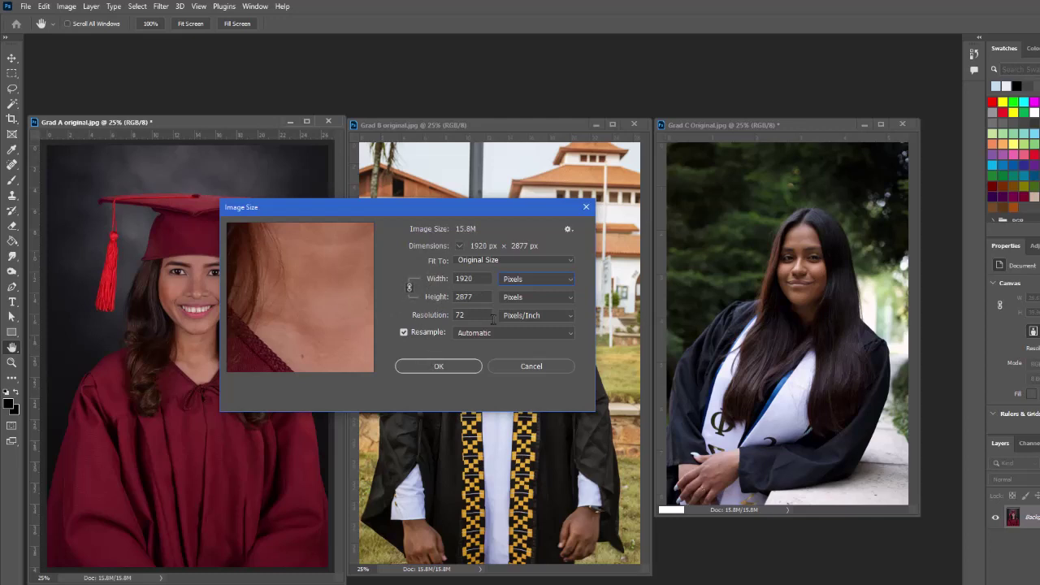
{"action": "left_click", "coordinate": [571, 281]}
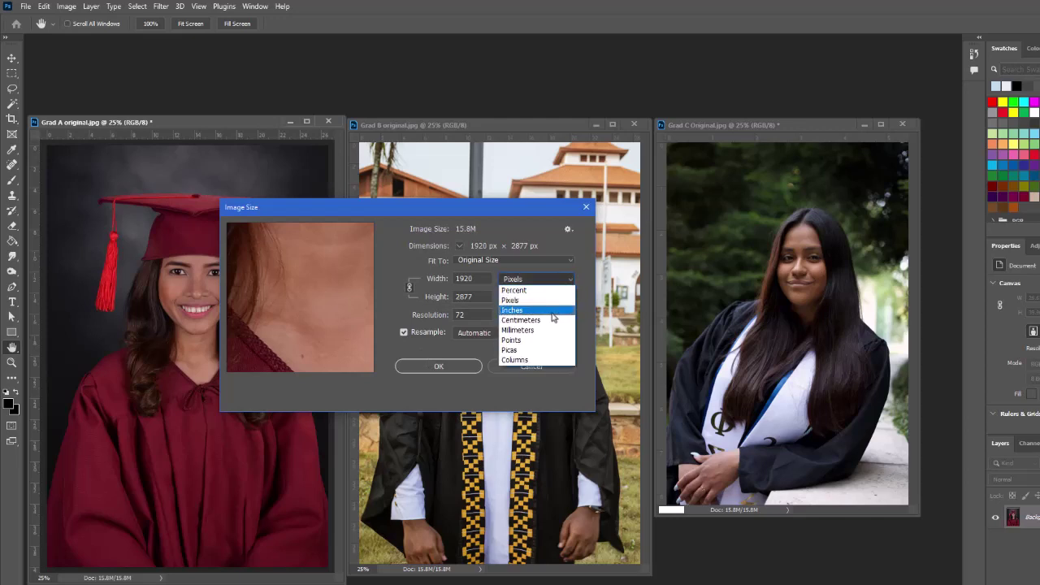
{"action": "left_click", "coordinate": [553, 316]}
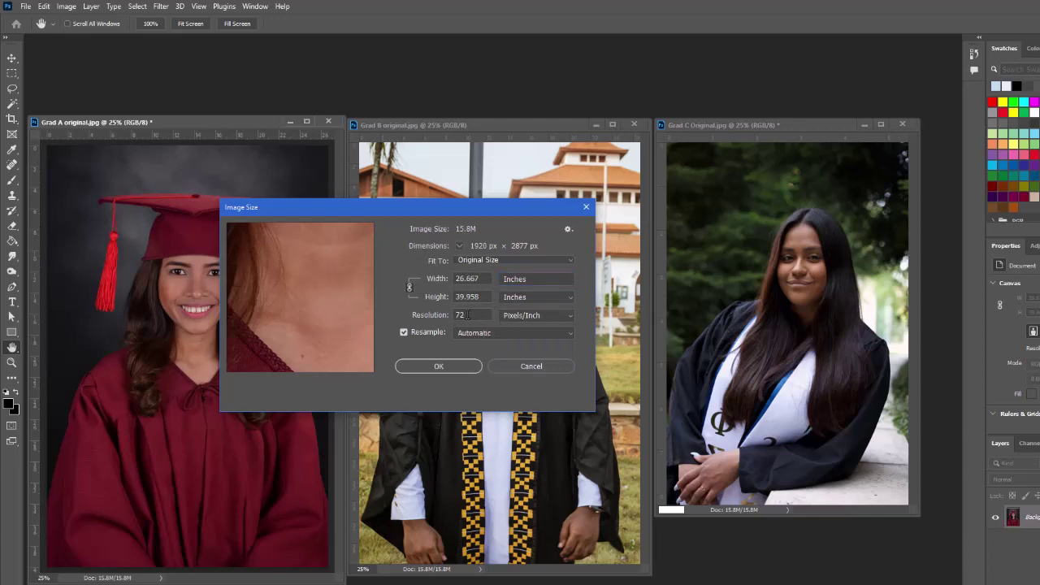
Step: Resize the Grad A image to 5.5 inches wide at a resolution of 300 pixels/inch
{"action": "left_click_drag", "start_coordinate": [481, 279], "coordinate": [437, 276]}
{"action": "type", "text": "5.5"}
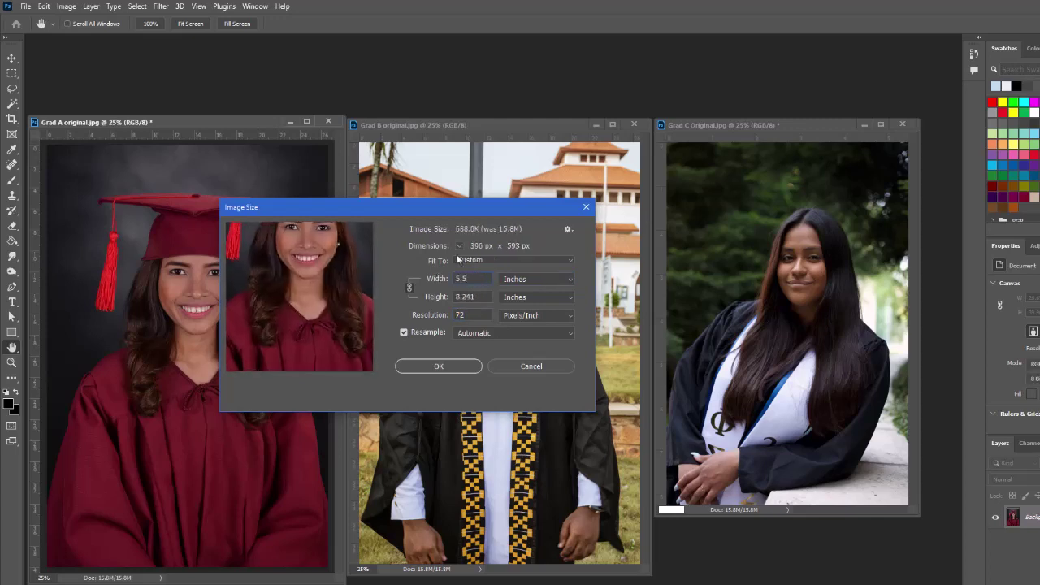
{"action": "left_click_drag", "start_coordinate": [483, 313], "coordinate": [440, 316]}
{"action": "type", "text": "300"}
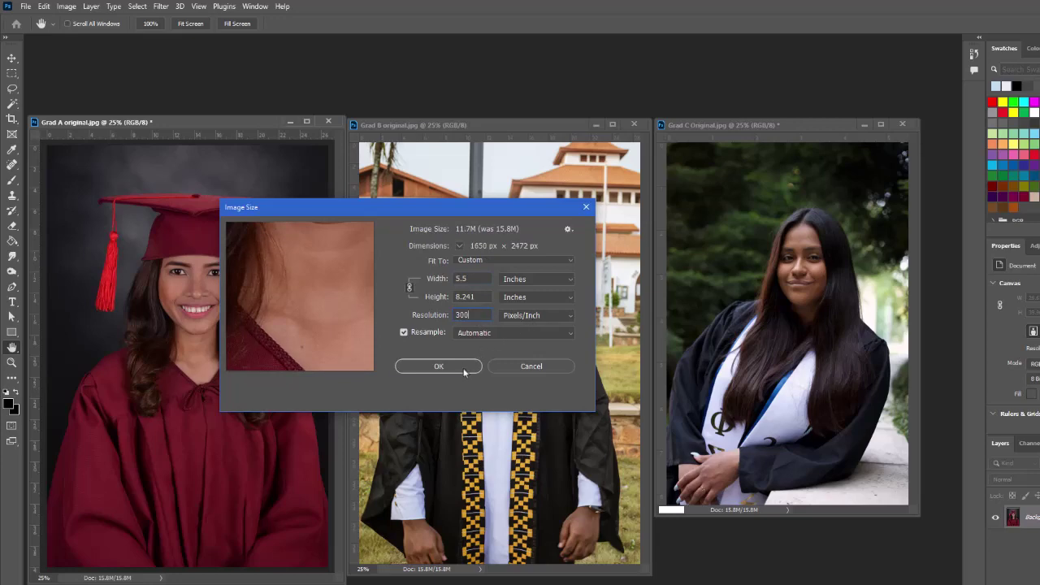
{"action": "left_click", "coordinate": [439, 366]}
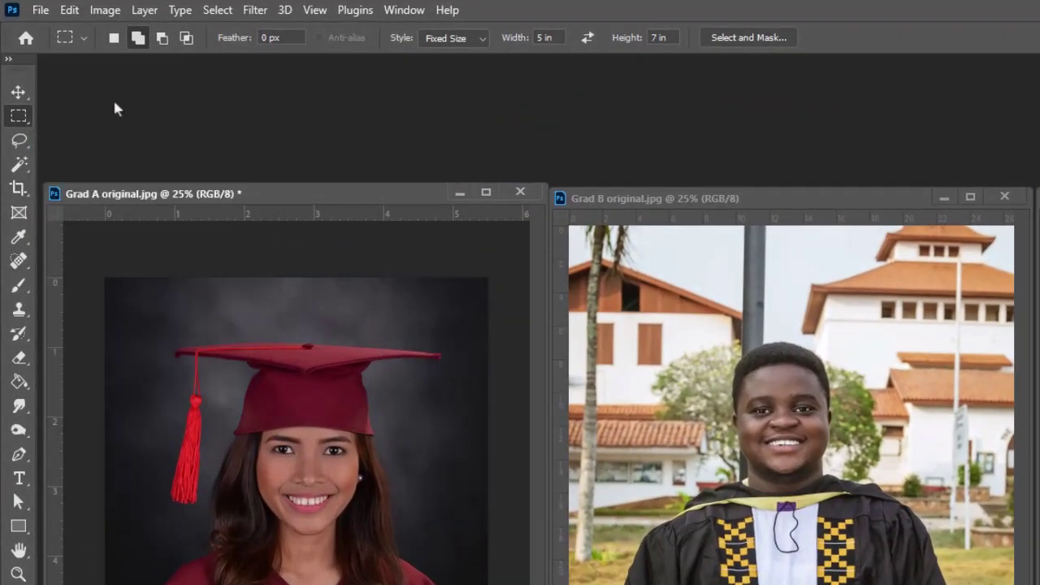
Step: Frame the graduate in Grad A with a fixed-size 5 in by 7 in rectangular selection and crop the image to it
{"action": "left_click", "coordinate": [481, 39]}
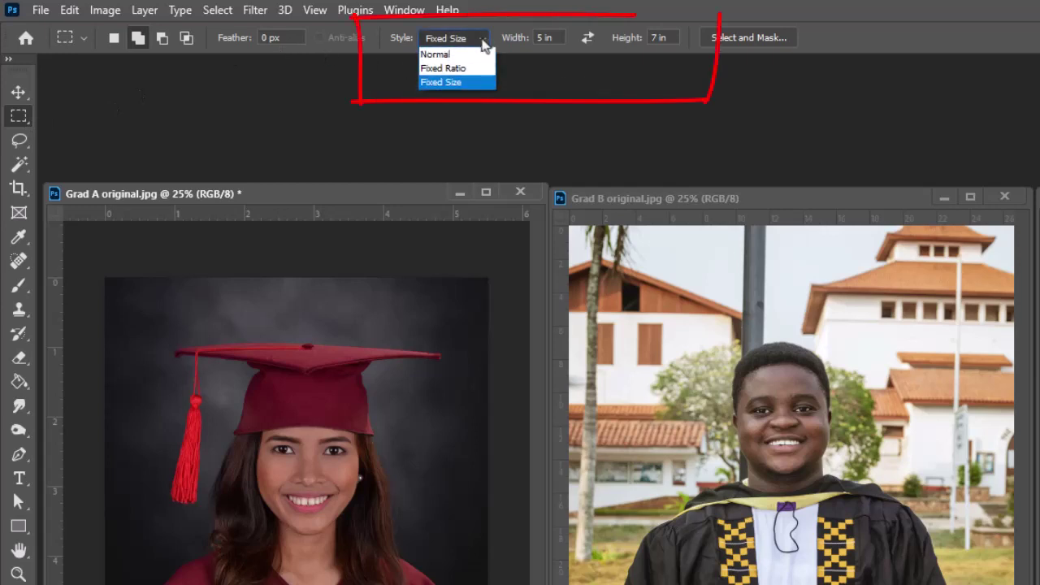
{"action": "left_click", "coordinate": [467, 82]}
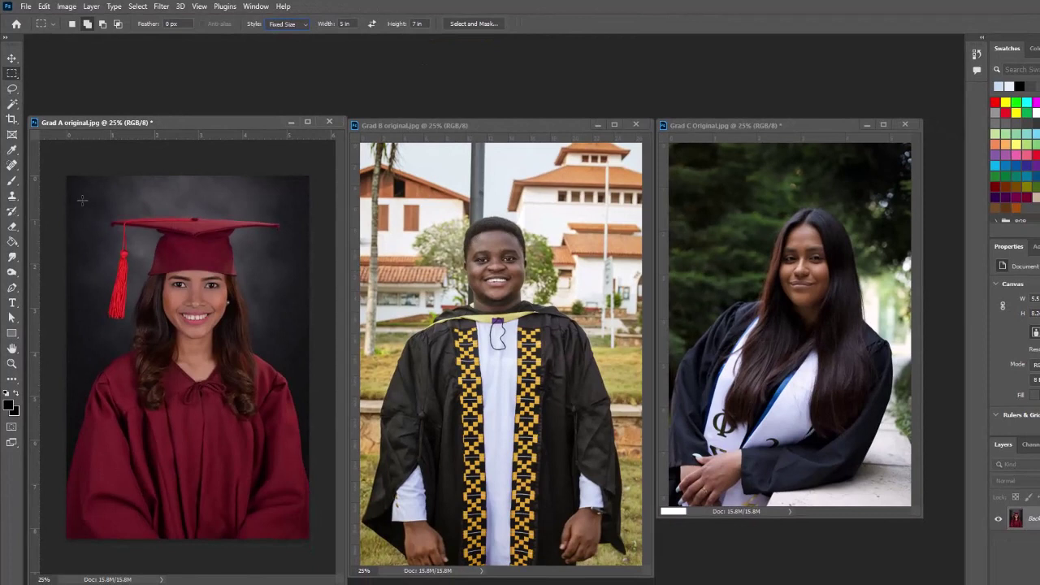
{"action": "left_click", "coordinate": [82, 199]}
{"action": "key", "text": "shift+Up"}
{"action": "key", "text": "shift+Up"}
{"action": "key", "text": "shift+Up"}
{"action": "key", "text": "shift+Up"}
{"action": "key", "text": "shift+Up"}
{"action": "key", "text": "shift+Up"}
{"action": "key", "text": "shift+Up"}
{"action": "key", "text": "shift+Left"}
{"action": "key", "text": "shift+Left"}
{"action": "left_click", "coordinate": [66, 7]}
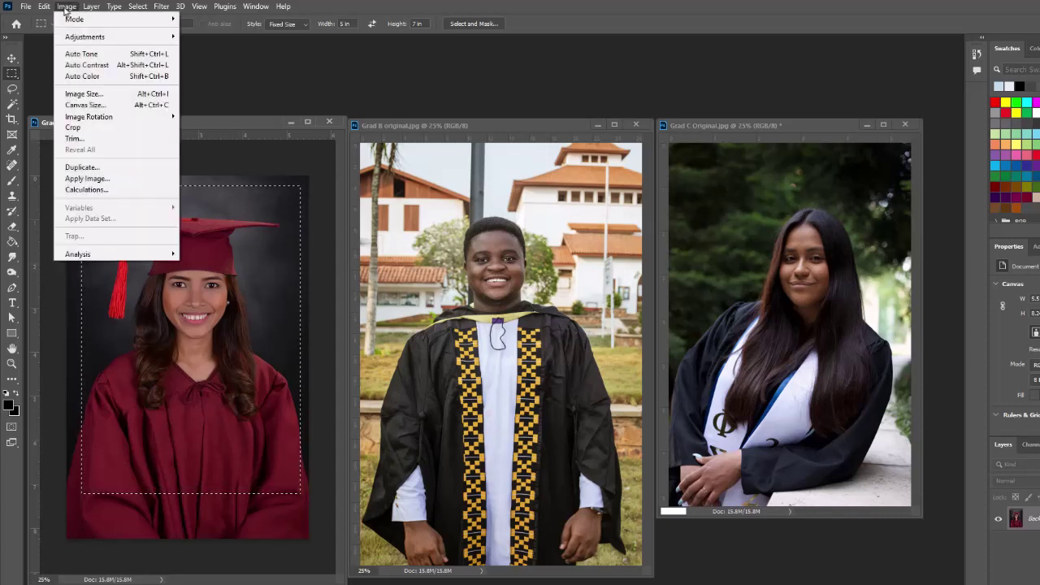
{"action": "left_click", "coordinate": [89, 130]}
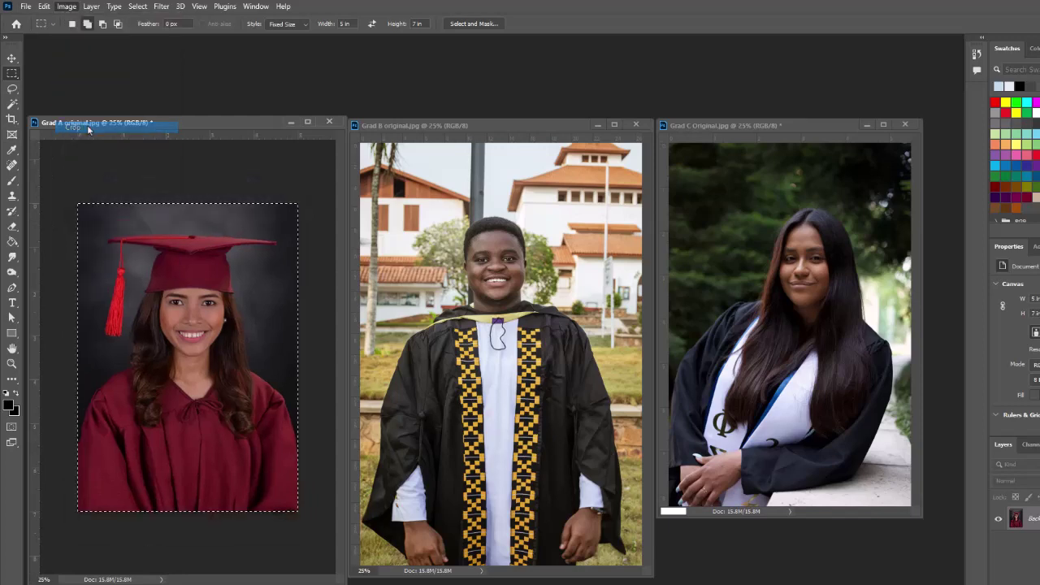
Step: Save a copy of the cropped image as the JPEG file Grad A.jpg in the Week 4 folder, and clear the selection
{"action": "left_click", "coordinate": [26, 7]}
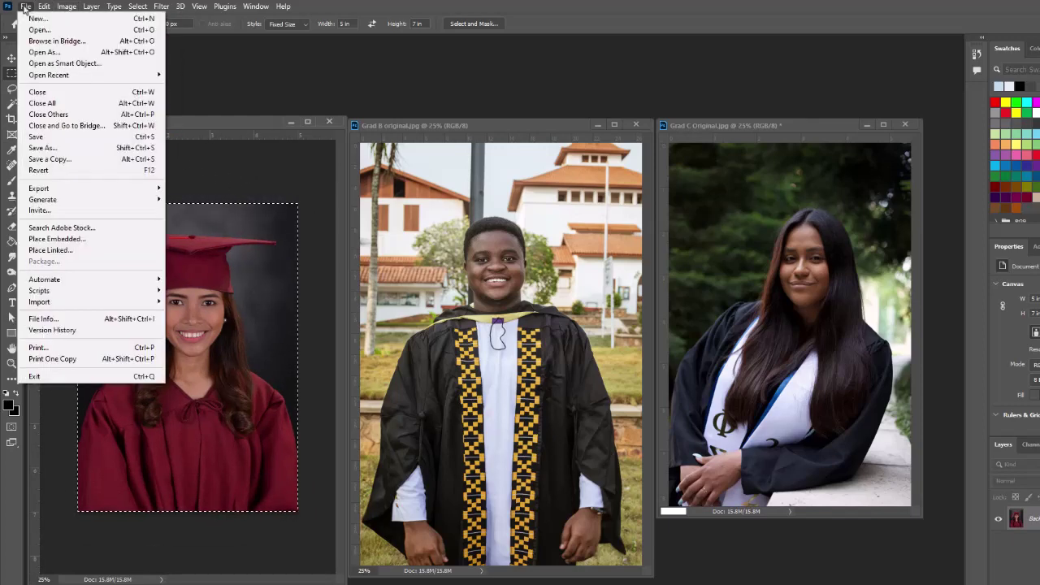
{"action": "left_click", "coordinate": [55, 159]}
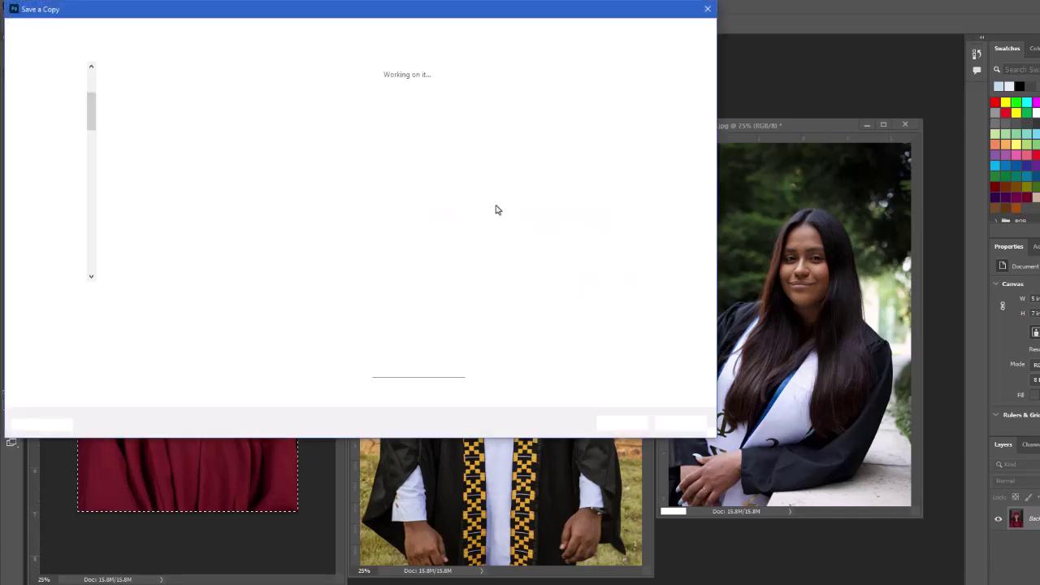
{"action": "left_click", "coordinate": [707, 310]}
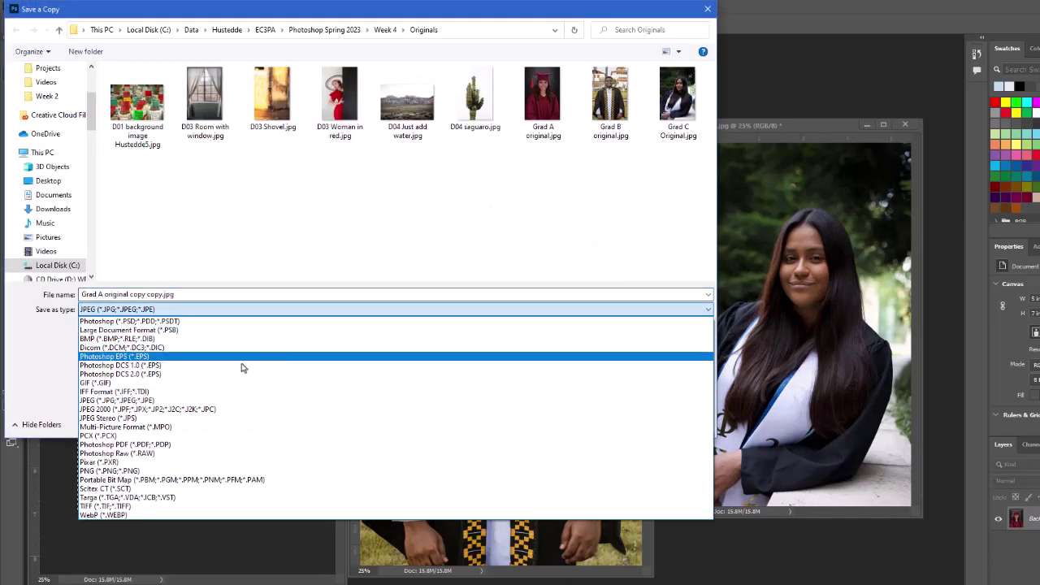
{"action": "left_click", "coordinate": [162, 394]}
{"action": "left_click_drag", "start_coordinate": [103, 294], "coordinate": [163, 295]}
{"action": "key", "text": "BackSpace"}
{"action": "key", "text": "alt+Up"}
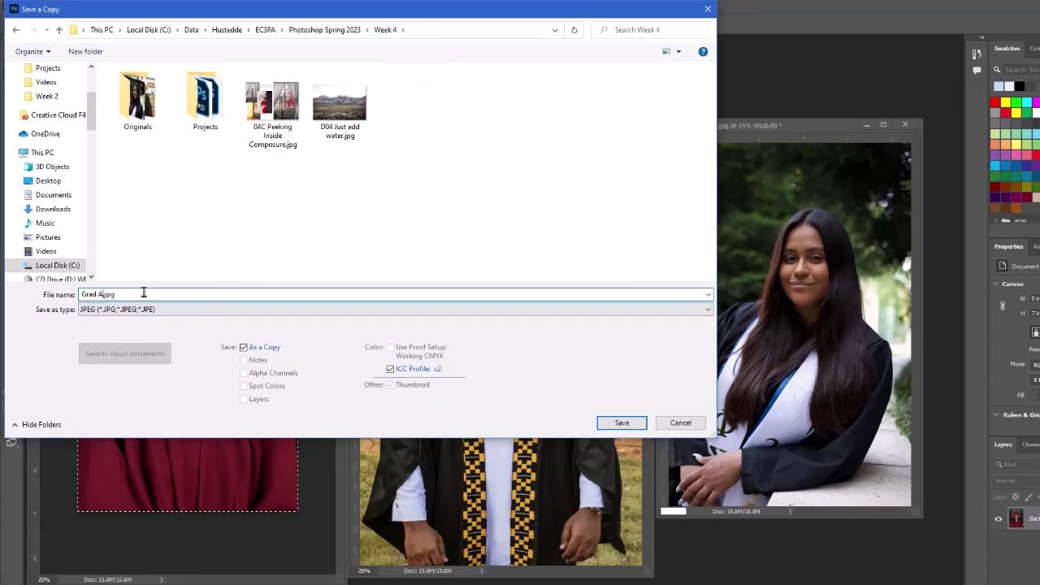
{"action": "left_click", "coordinate": [622, 424]}
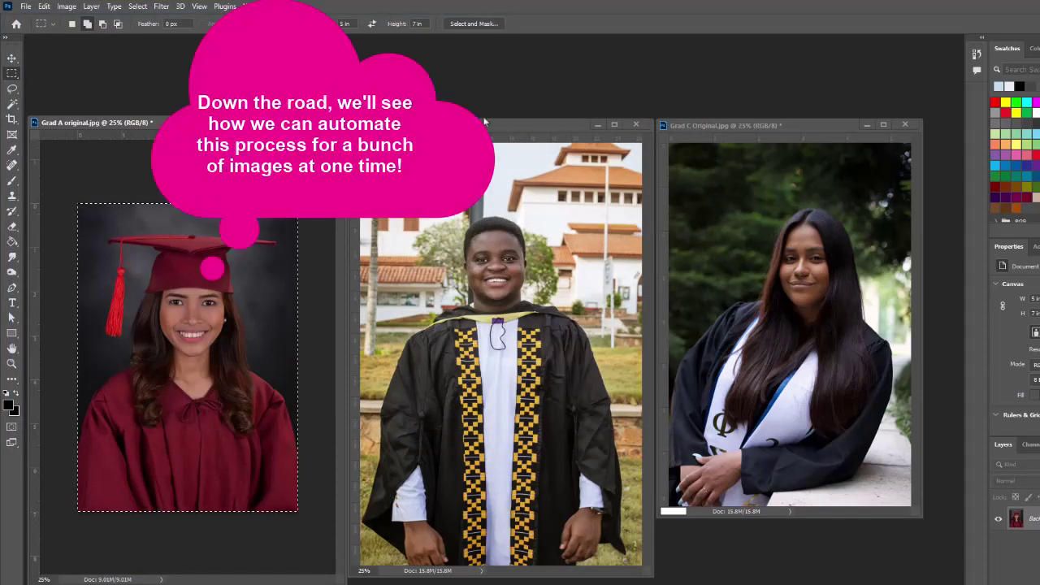
{"action": "key", "text": "ctrl+d"}
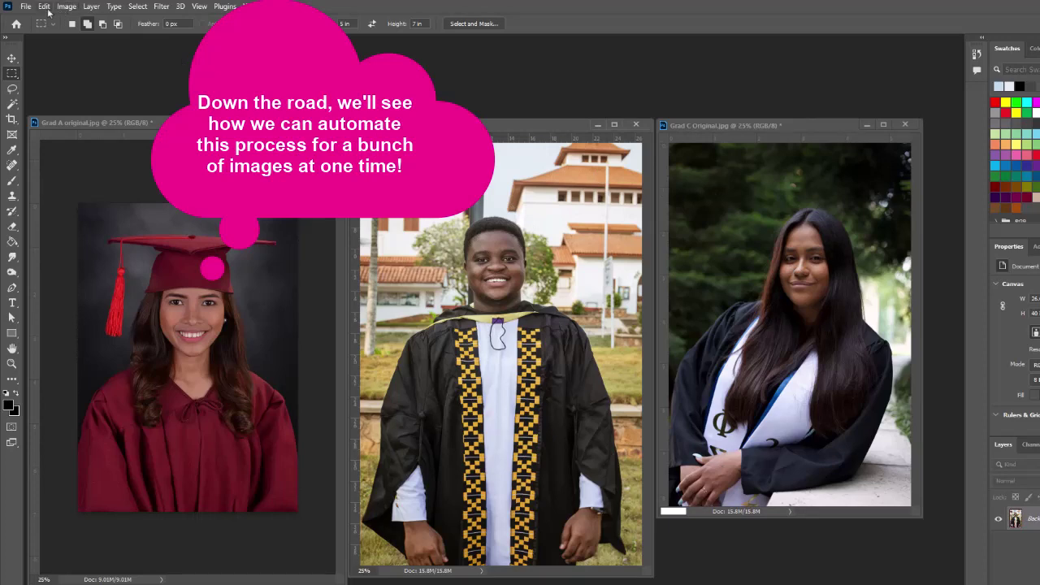
Step: Resize the Grad B image to 5.5 inches wide at a resolution of 300 pixels/inch
{"action": "left_click", "coordinate": [66, 6]}
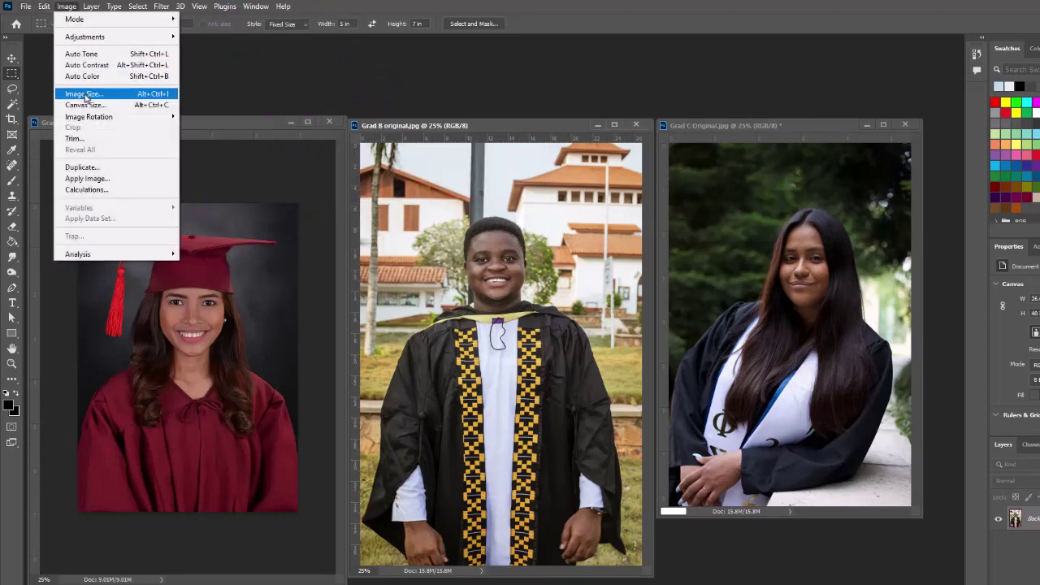
{"action": "left_click", "coordinate": [67, 7]}
{"action": "left_click", "coordinate": [67, 7]}
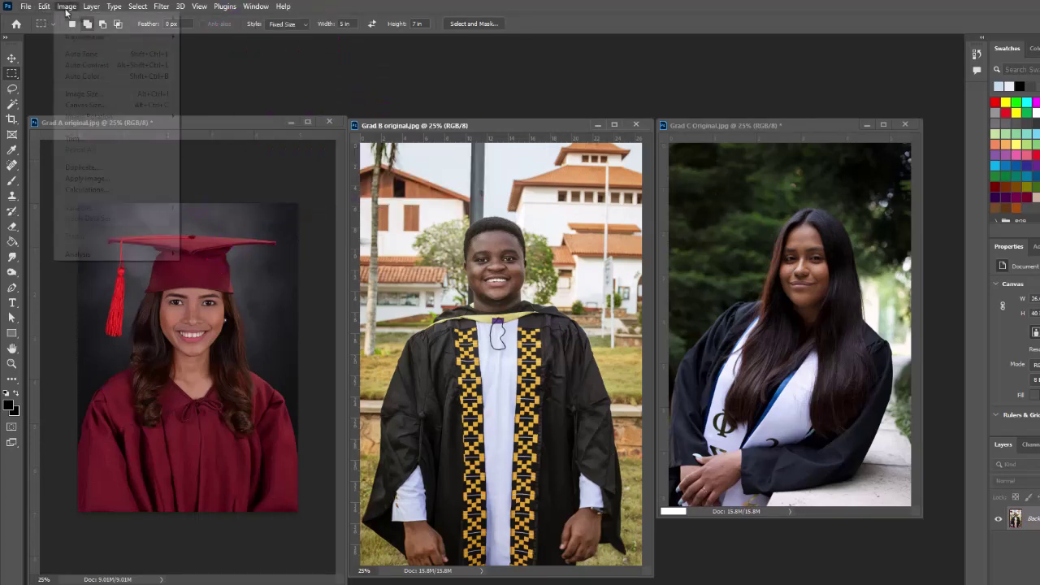
{"action": "left_click", "coordinate": [78, 94]}
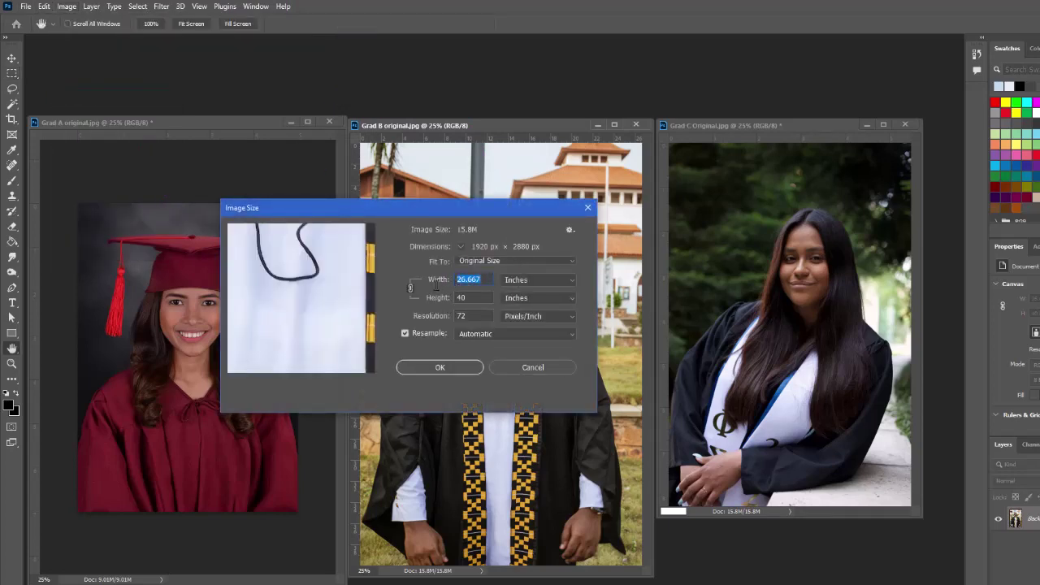
{"action": "type", "text": "5.5"}
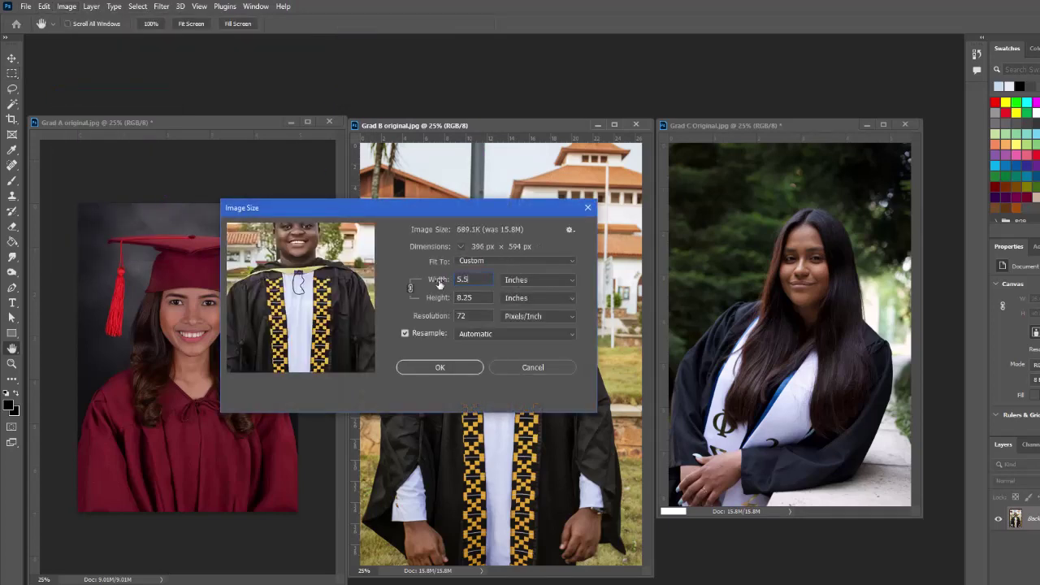
{"action": "left_click", "coordinate": [432, 313]}
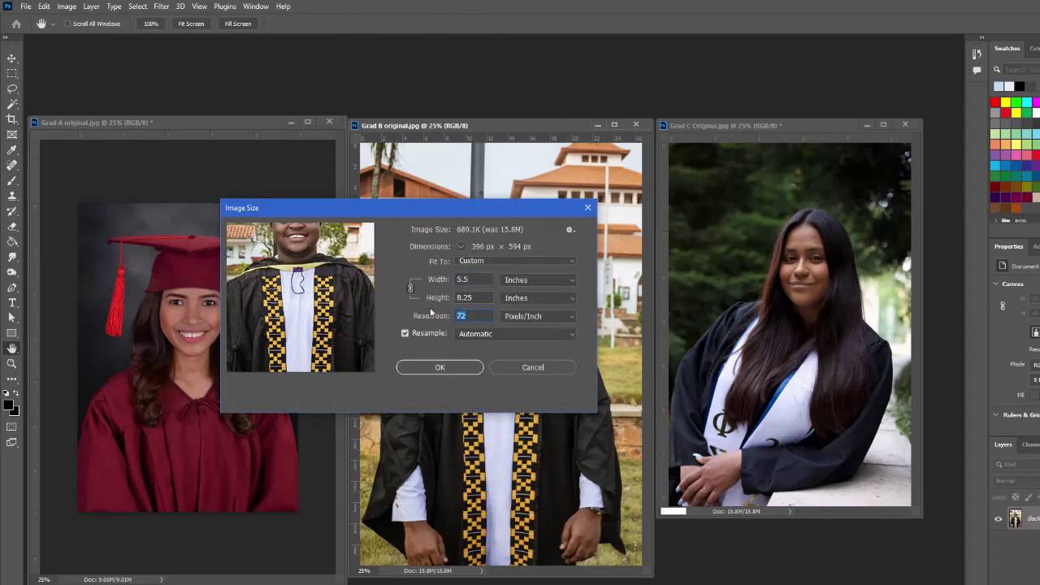
{"action": "type", "text": "300"}
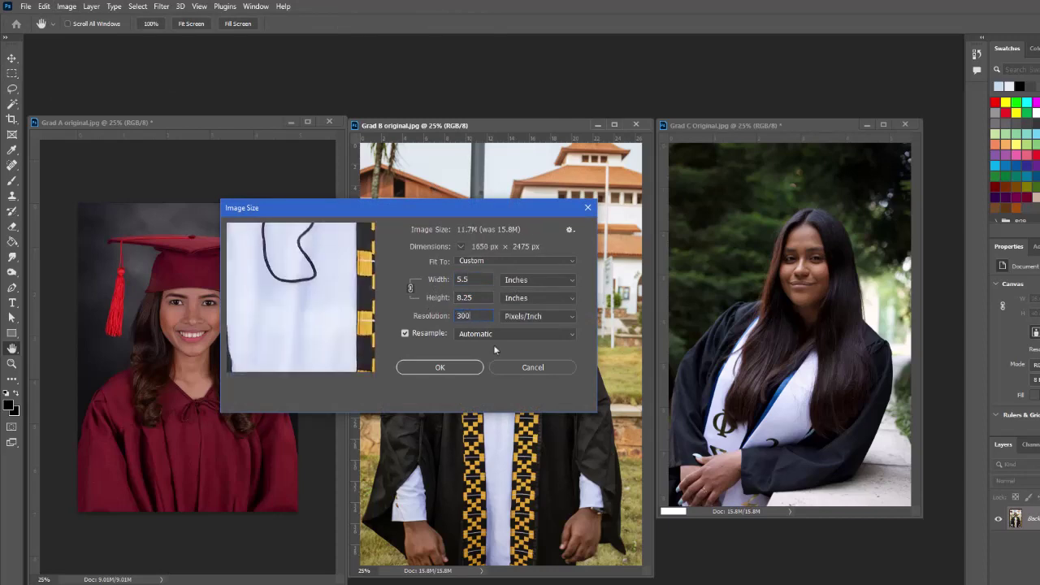
{"action": "left_click", "coordinate": [439, 368]}
Step: Position a fixed-size 5 in by 7 in rectangular selection around the graduate in Grad B and crop the image to it
{"action": "key", "text": "m"}
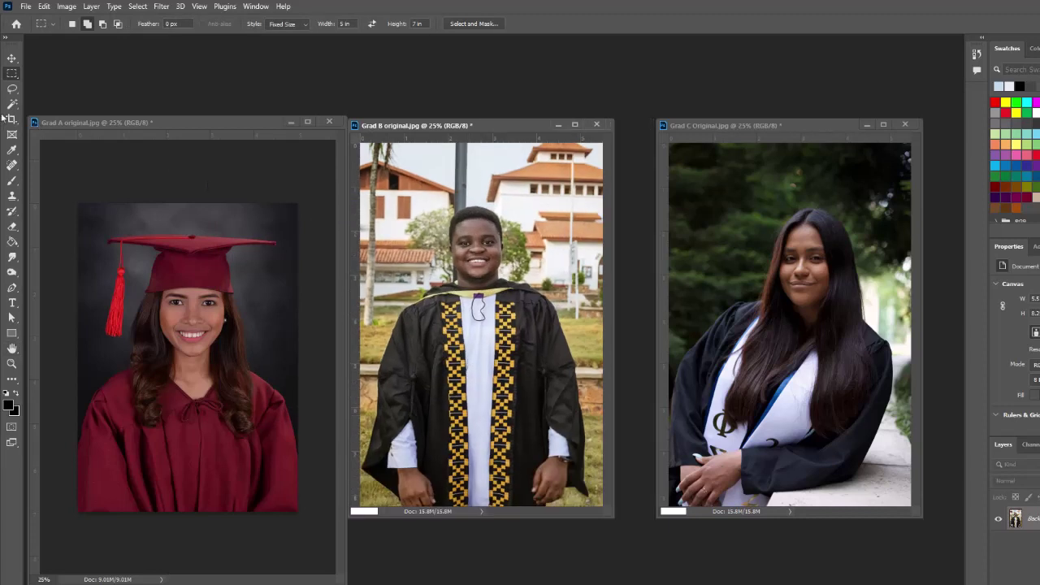
{"action": "left_click", "coordinate": [377, 171]}
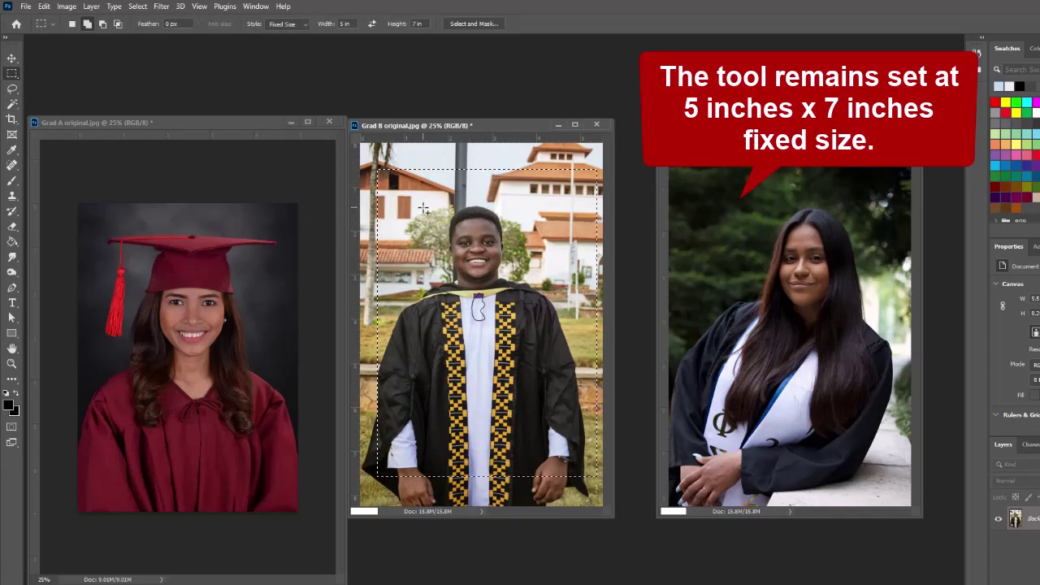
{"action": "key", "text": "shift+Up"}
{"action": "key", "text": "shift+Up"}
{"action": "key", "text": "shift+Up"}
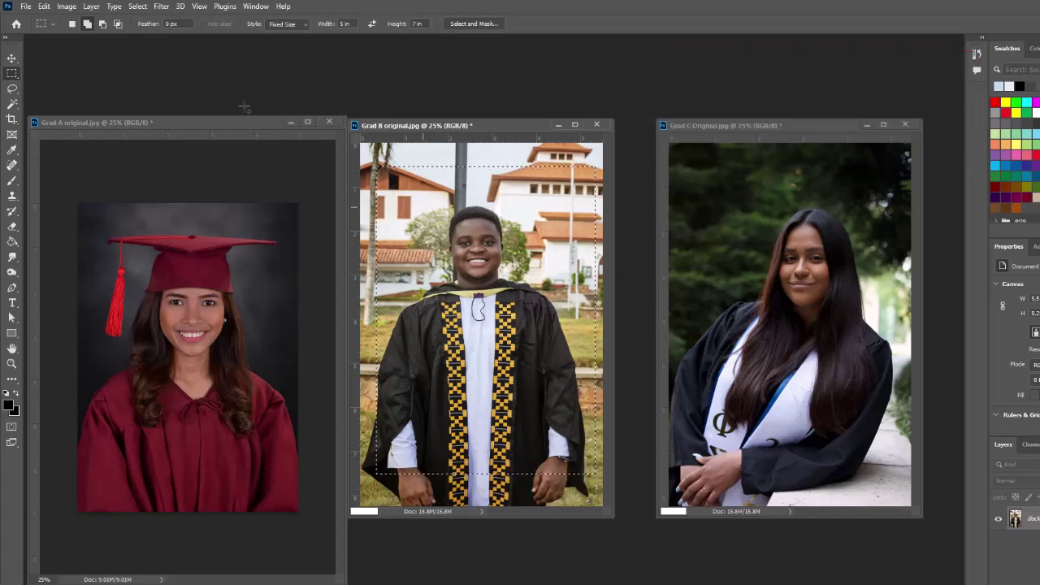
{"action": "left_click", "coordinate": [67, 6]}
{"action": "left_click", "coordinate": [86, 129]}
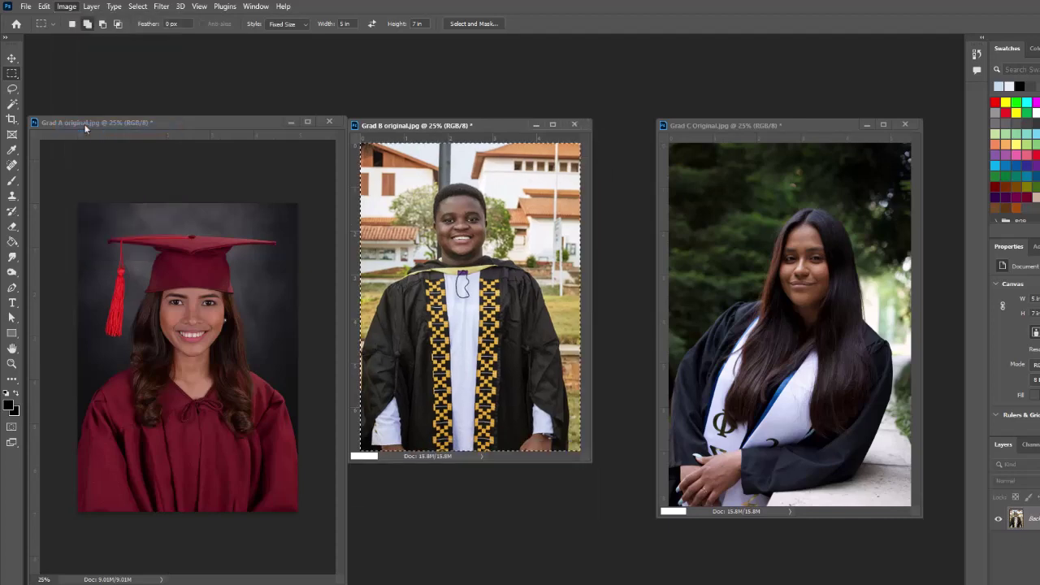
Step: Save a copy of the cropped Grad B image in the Week 4 folder as the JPEG file Grad B.jpg at quality 8
{"action": "left_click", "coordinate": [25, 6]}
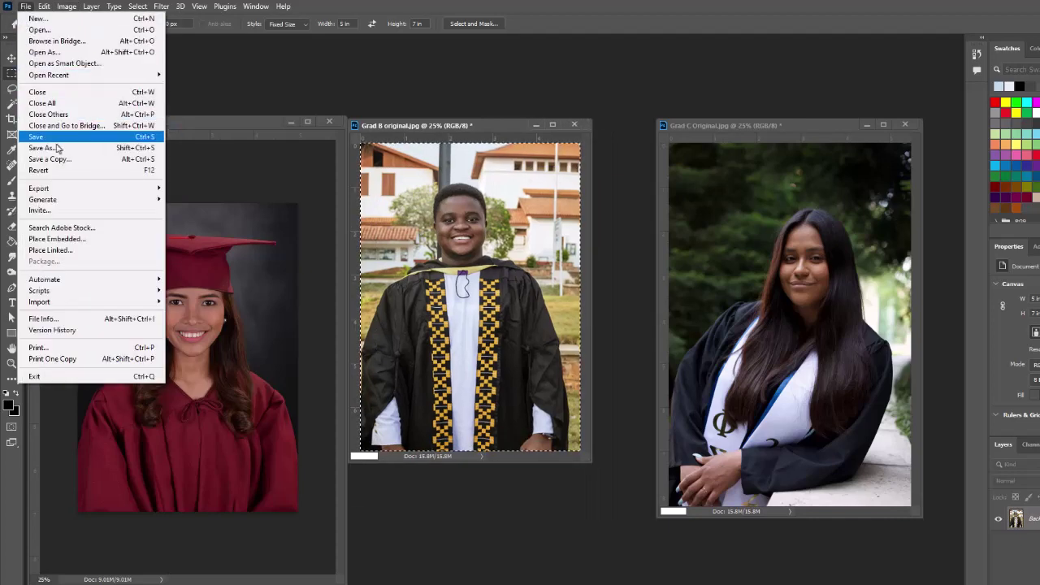
{"action": "left_click", "coordinate": [88, 158]}
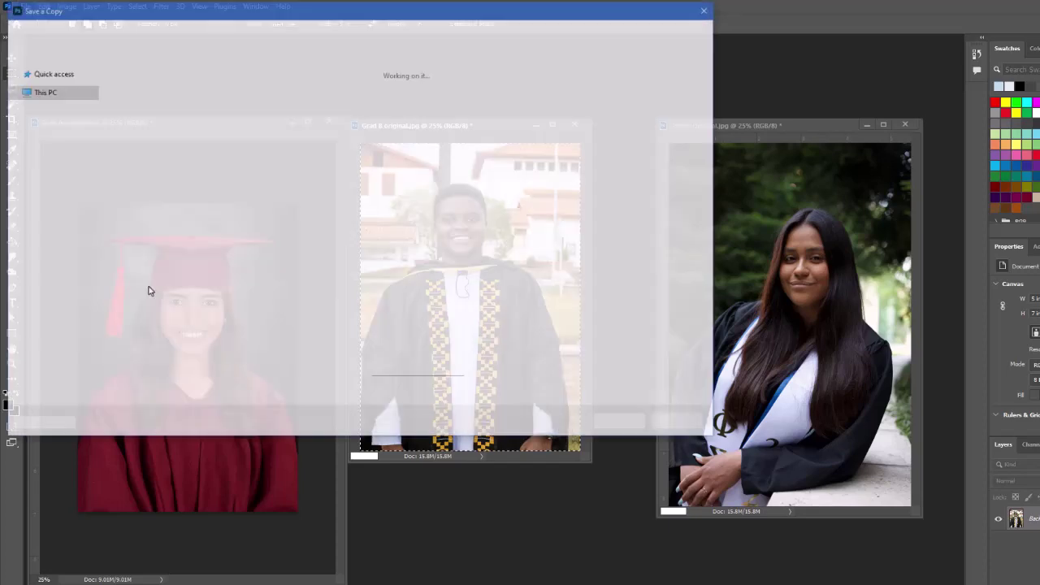
{"action": "left_click_drag", "start_coordinate": [104, 294], "coordinate": [143, 295]}
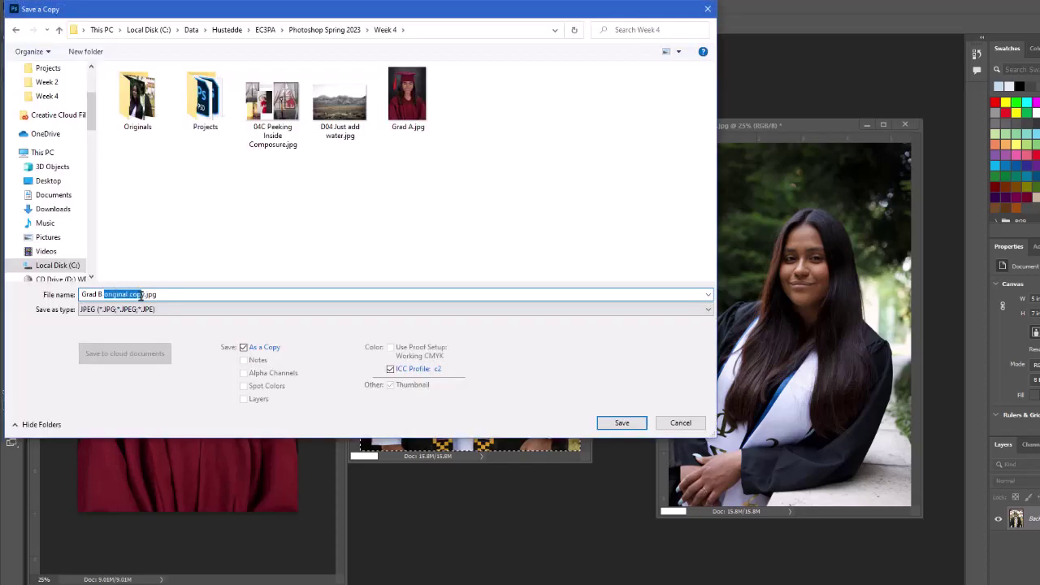
{"action": "key", "text": "BackSpace"}
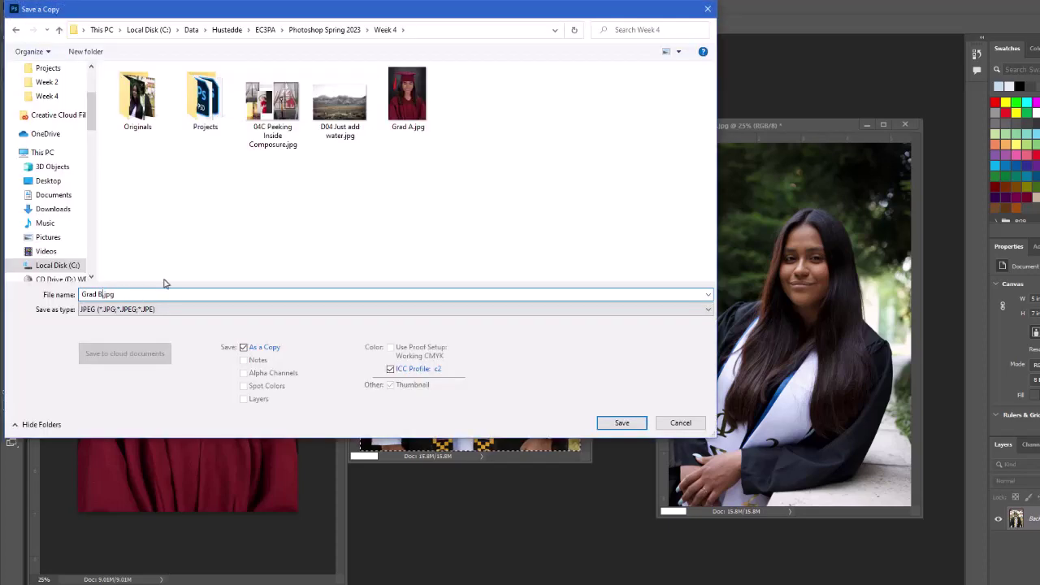
{"action": "left_click", "coordinate": [633, 429]}
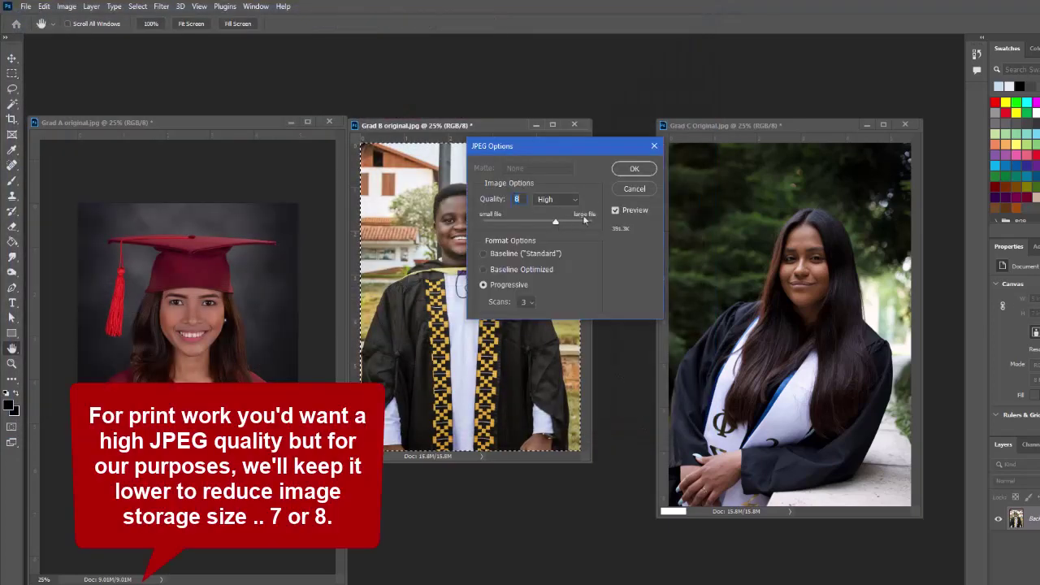
{"action": "left_click", "coordinate": [634, 169]}
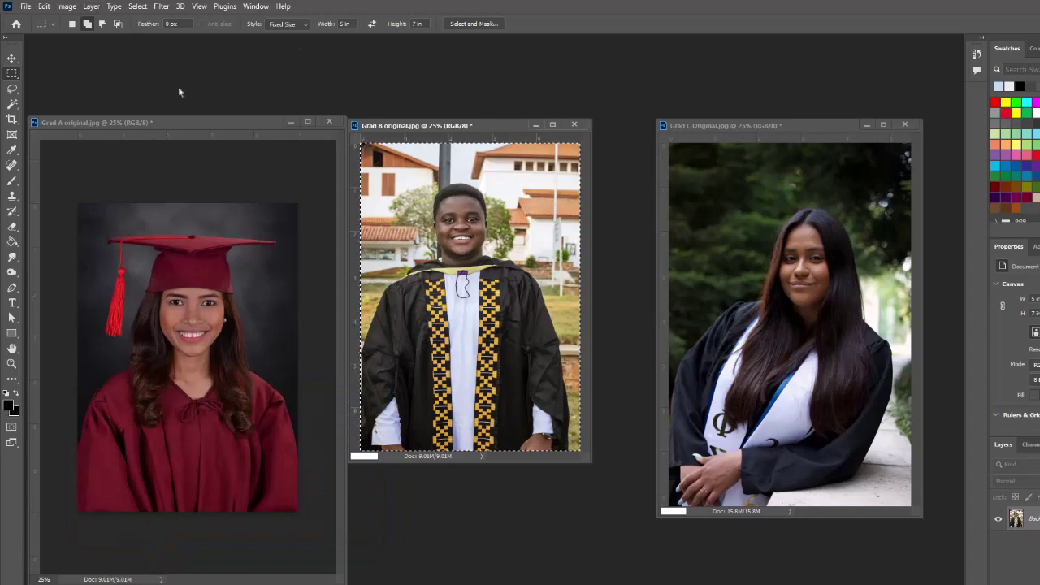
Step: Apply an image size of 5.5 inches wide at a resolution of 300 pixels/inch to the Grad C image
{"action": "left_click", "coordinate": [733, 126]}
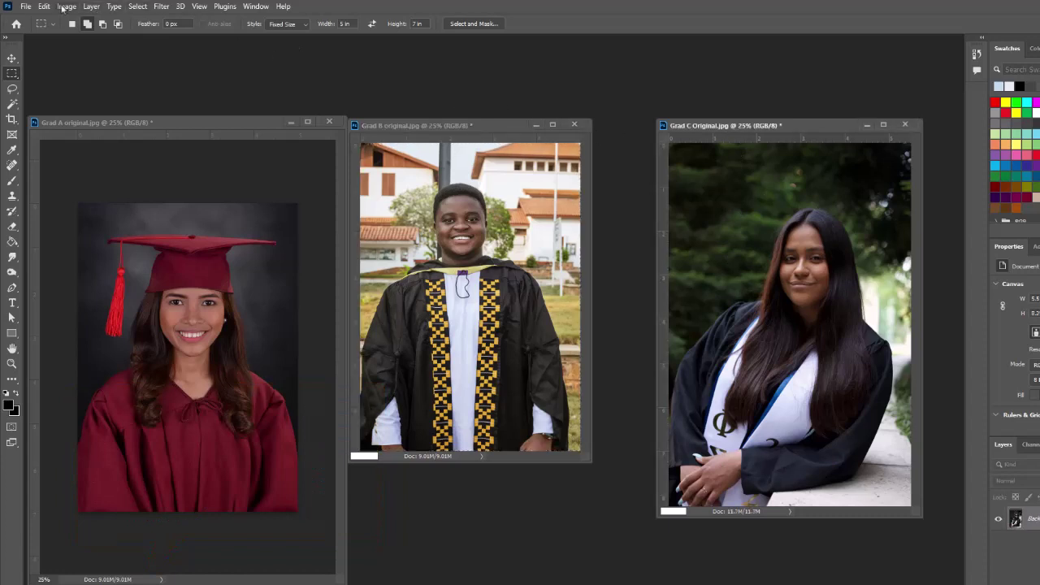
{"action": "left_click", "coordinate": [67, 6]}
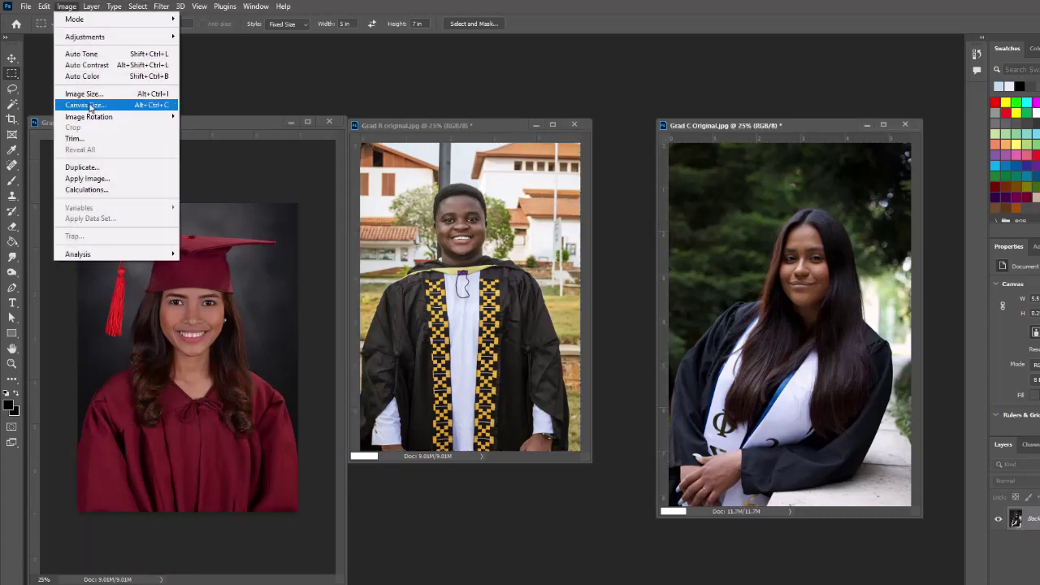
{"action": "left_click", "coordinate": [85, 94]}
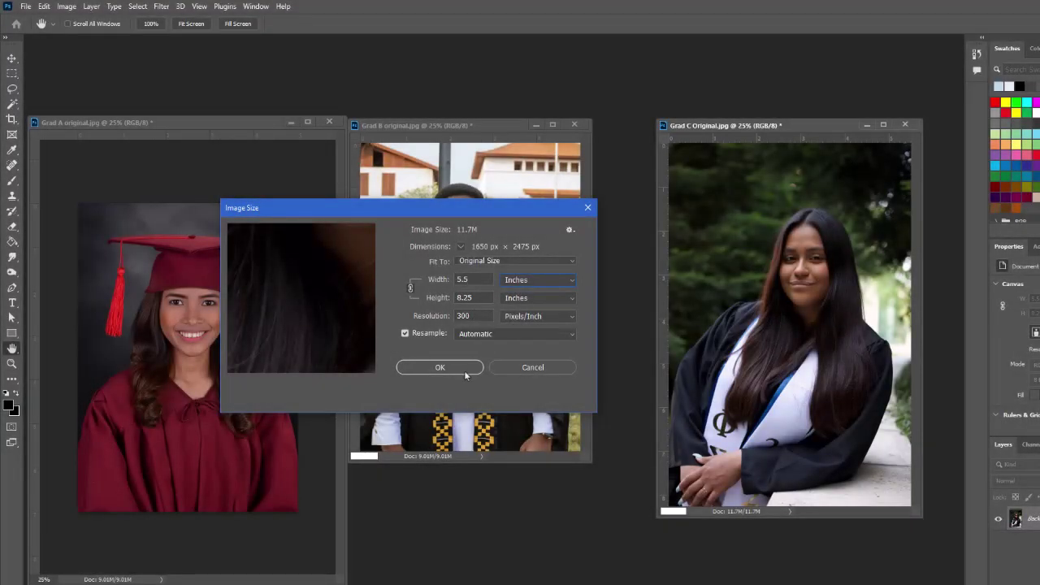
{"action": "left_click", "coordinate": [462, 370]}
Step: Position a fixed-size 5 in by 7 in rectangular selection around the graduate in Grad C and crop the image to it
{"action": "key", "text": "m"}
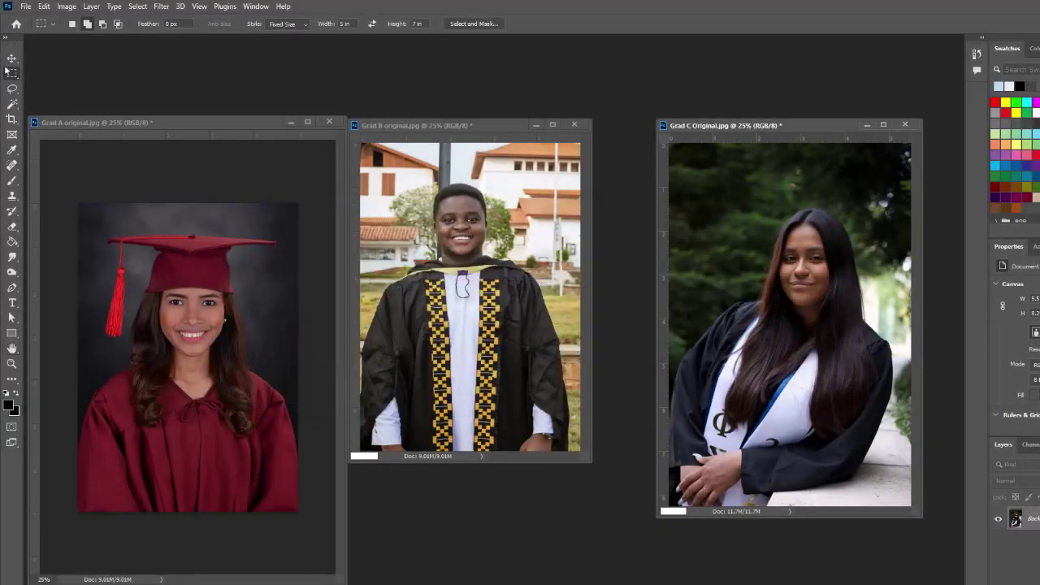
{"action": "left_click", "coordinate": [686, 171]}
{"action": "key", "text": "shift+Left"}
{"action": "key", "text": "shift+Left"}
{"action": "key", "text": "shift+Left"}
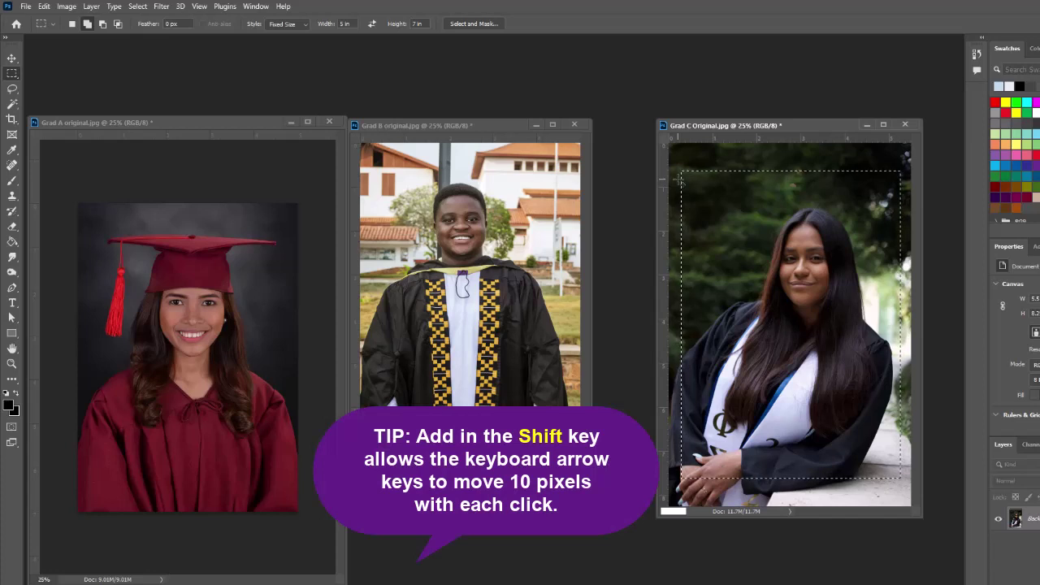
{"action": "key", "text": "shift+Left"}
{"action": "key", "text": "shift+Down"}
{"action": "key", "text": "shift+Left"}
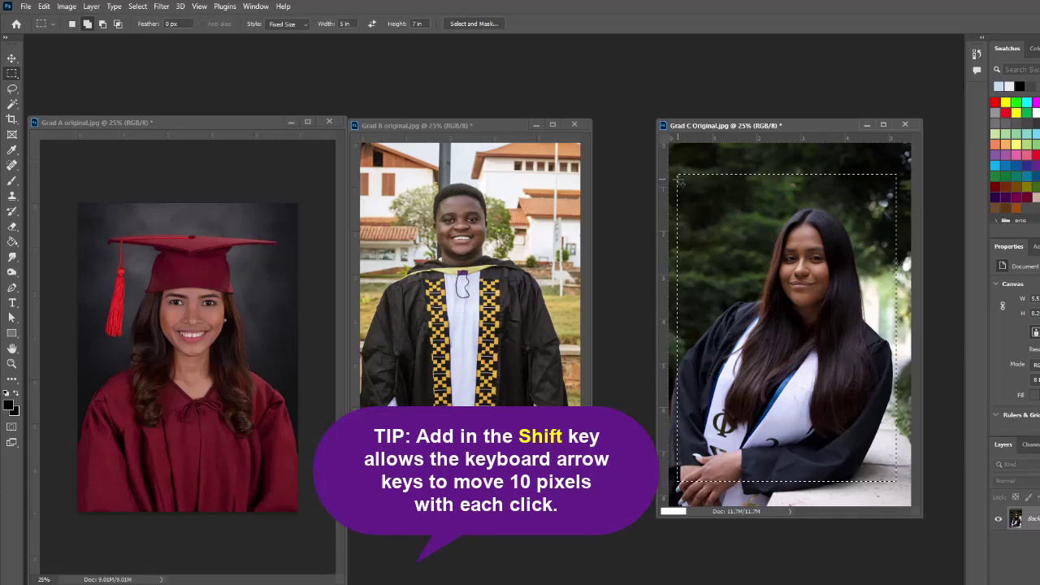
{"action": "key", "text": "shift+Down"}
{"action": "key", "text": "shift+Down"}
{"action": "left_click", "coordinate": [67, 6]}
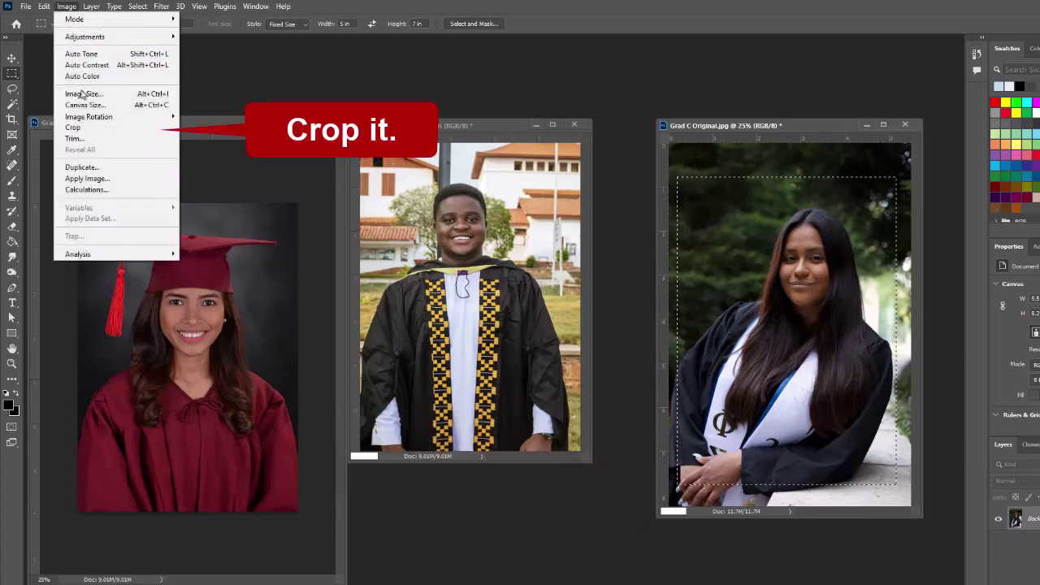
{"action": "left_click", "coordinate": [73, 128]}
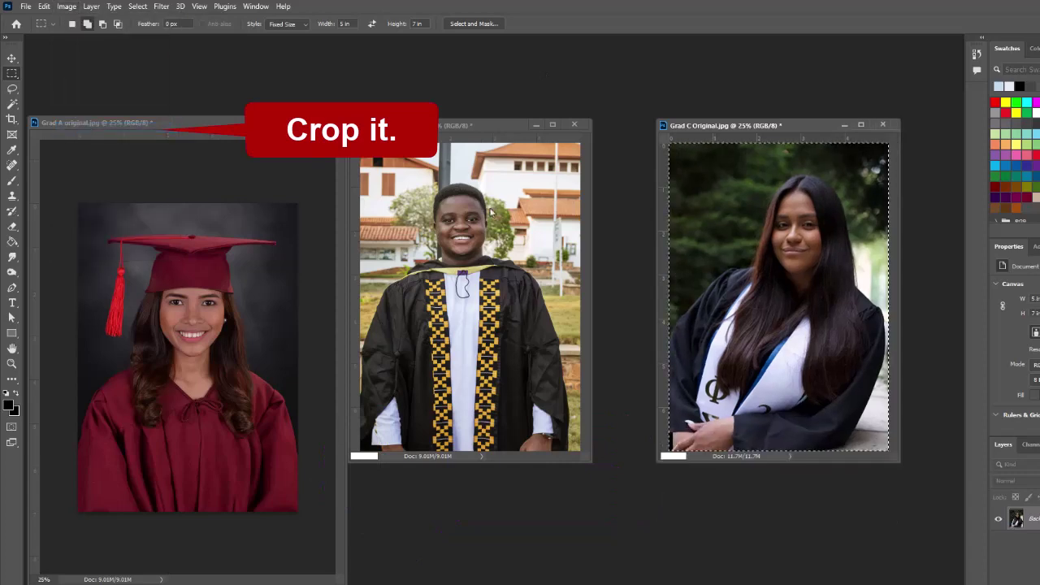
Step: Save a copy of the cropped Grad C image in the Week 4 folder as the JPEG file Grad C.jpg at quality 8
{"action": "left_click", "coordinate": [26, 5]}
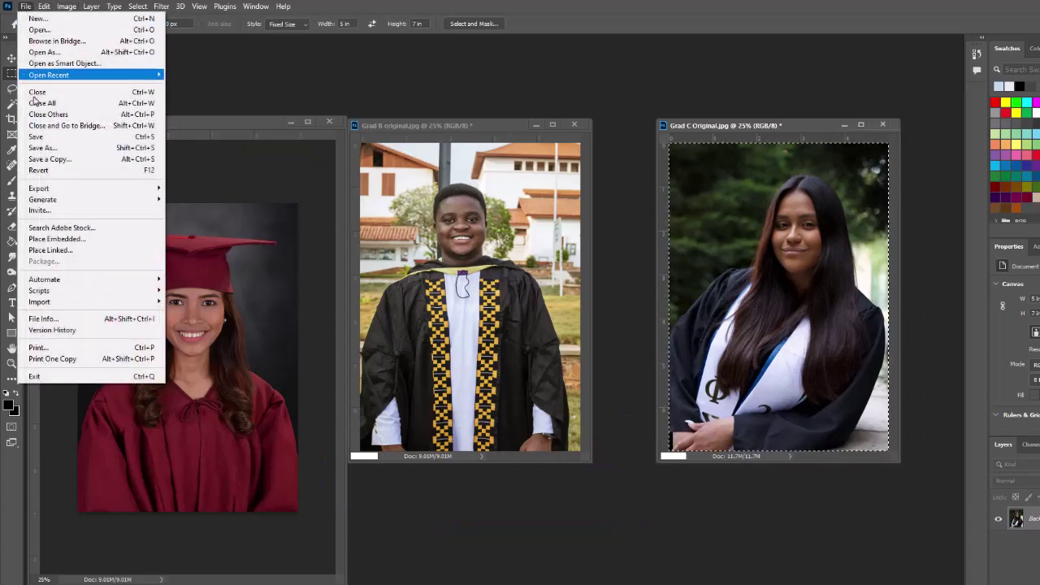
{"action": "left_click", "coordinate": [45, 159]}
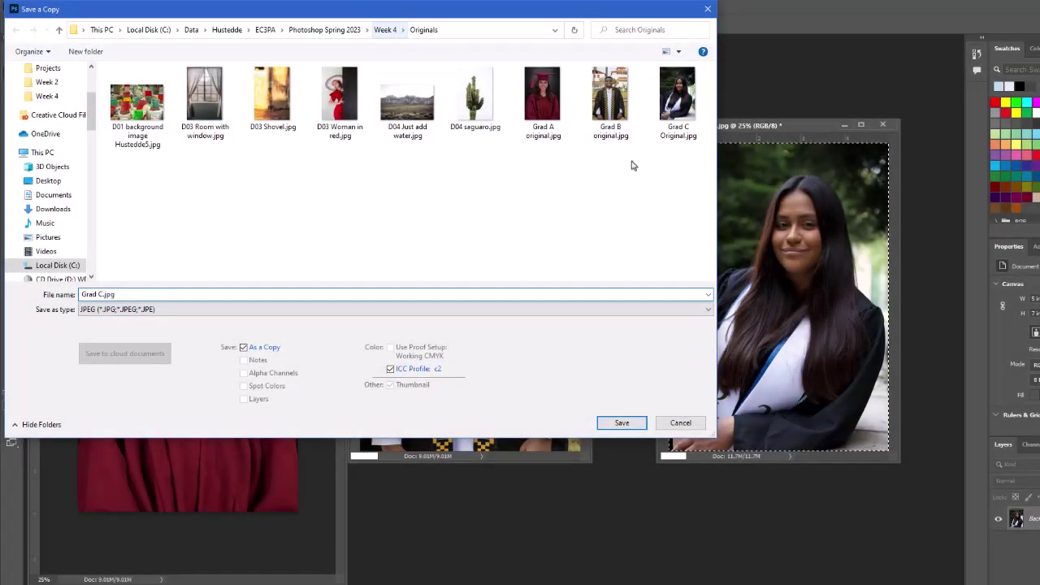
{"action": "key", "text": "Return"}
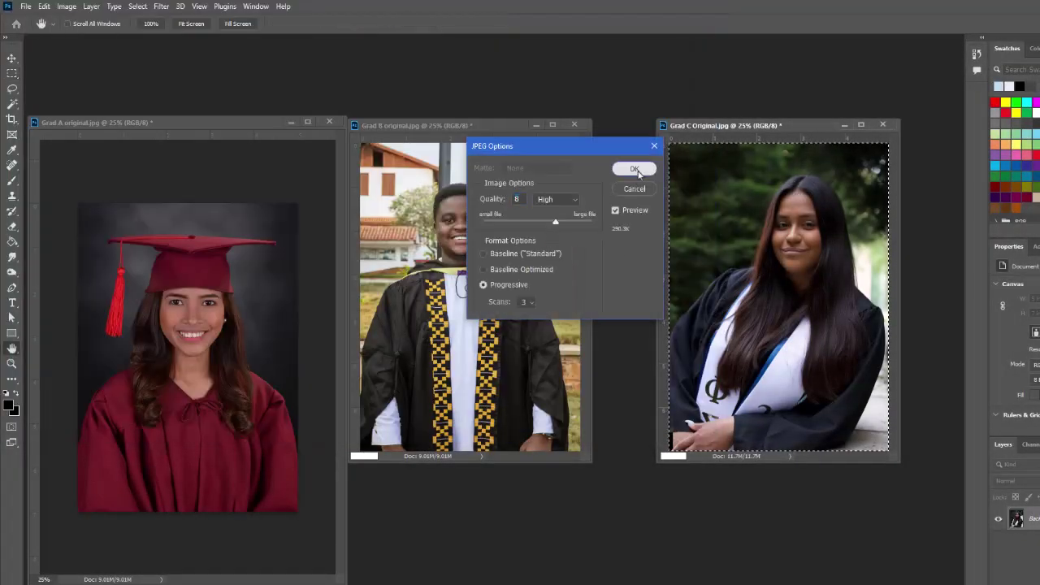
{"action": "left_click", "coordinate": [634, 169]}
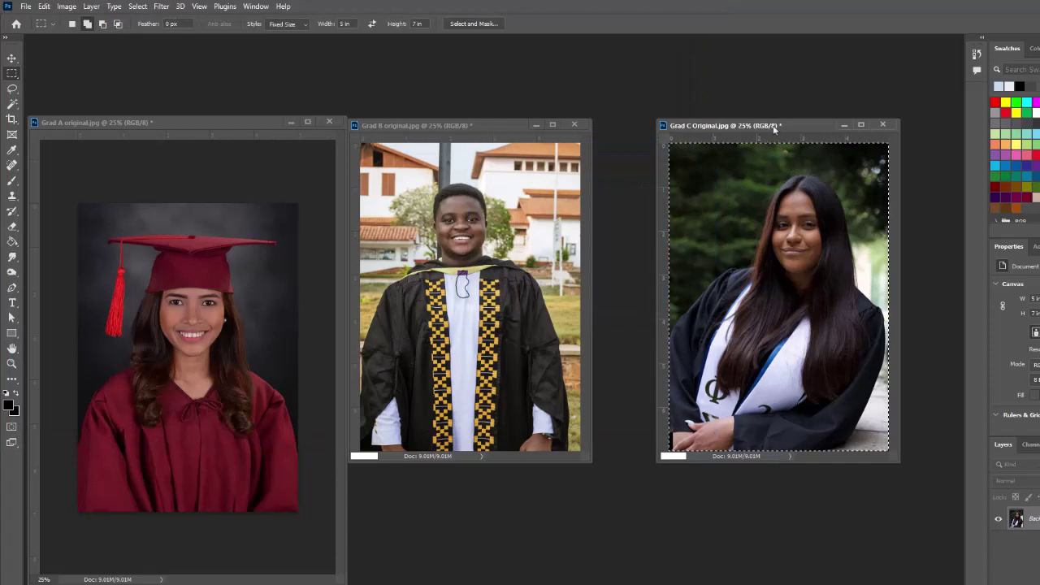
Step: Close the Grad C and Grad B originals without saving their changes, and clear the selection in Grad A
{"action": "left_click_drag", "start_coordinate": [772, 129], "coordinate": [718, 111]}
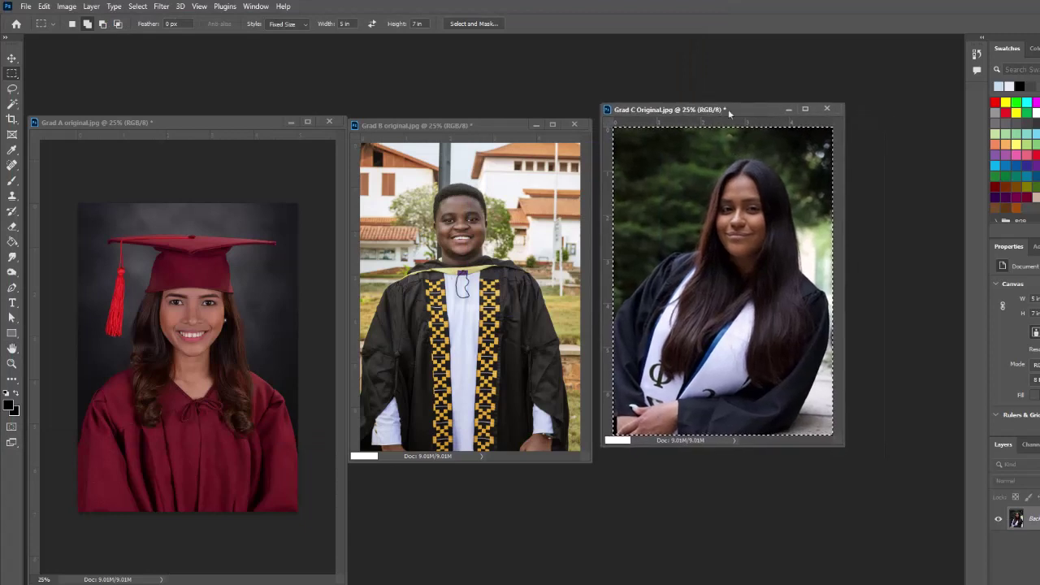
{"action": "left_click", "coordinate": [826, 108]}
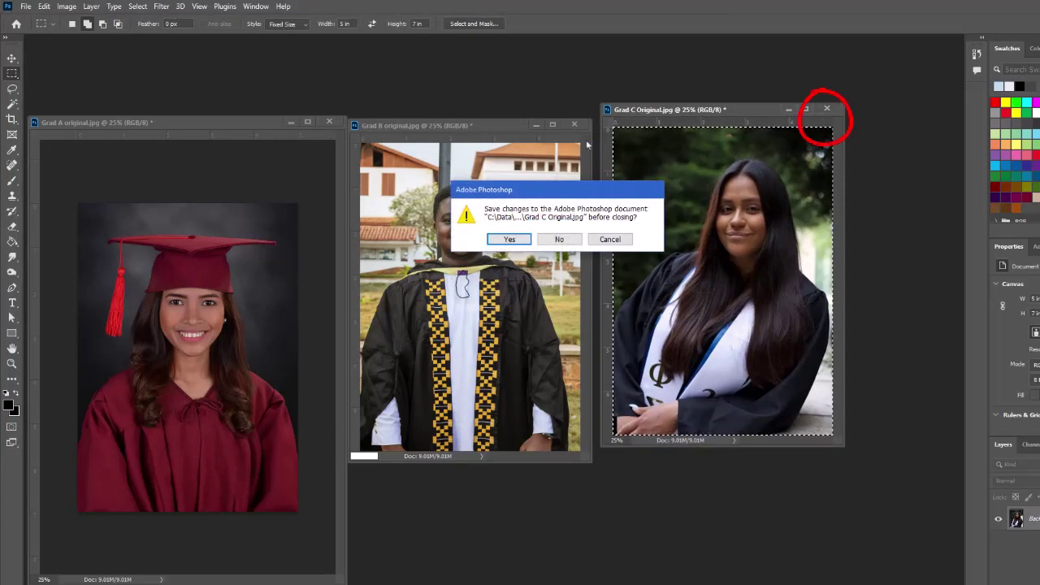
{"action": "left_click", "coordinate": [559, 240]}
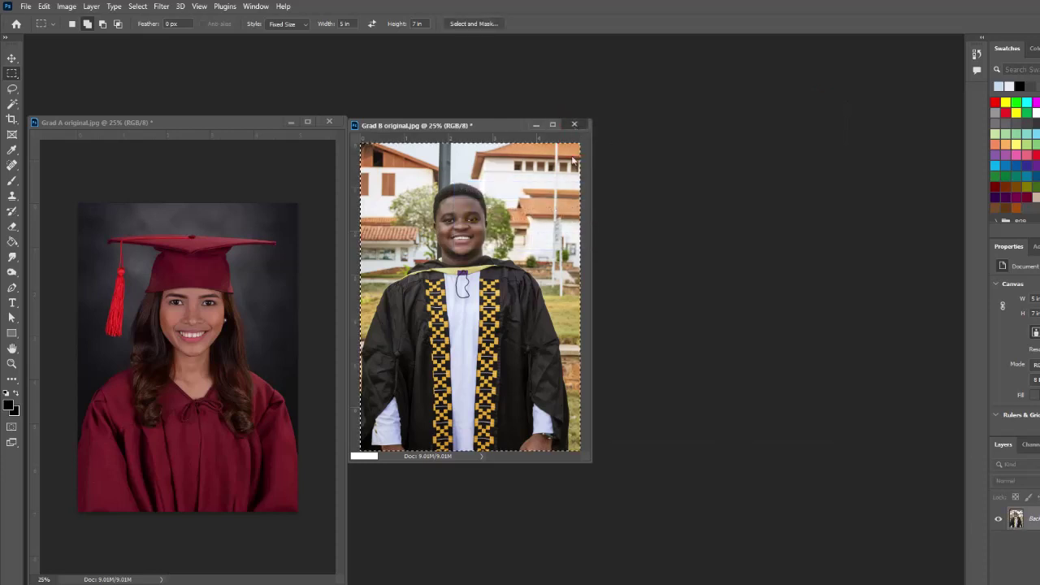
{"action": "left_click", "coordinate": [575, 125]}
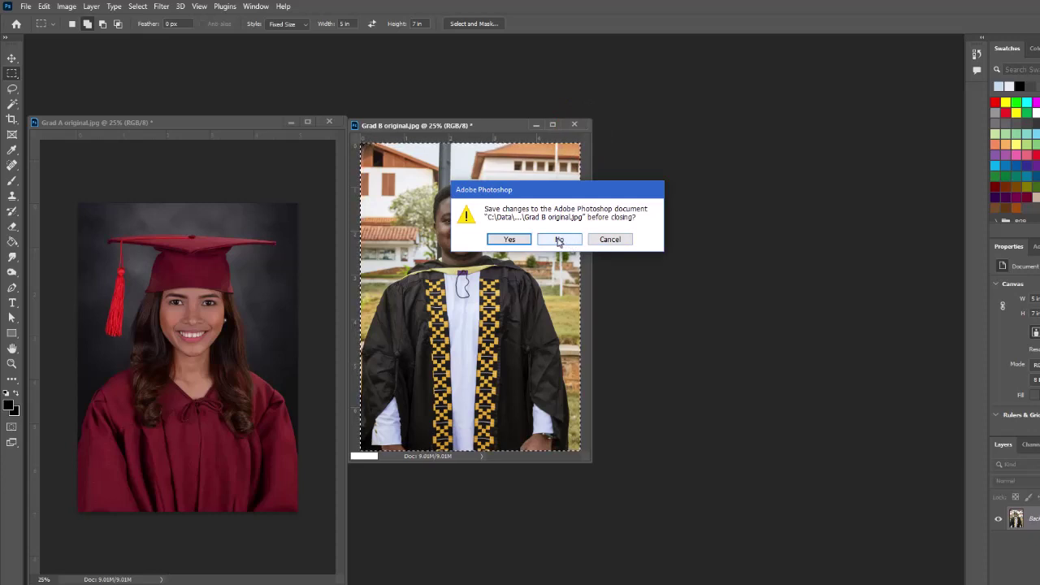
{"action": "left_click", "coordinate": [559, 240]}
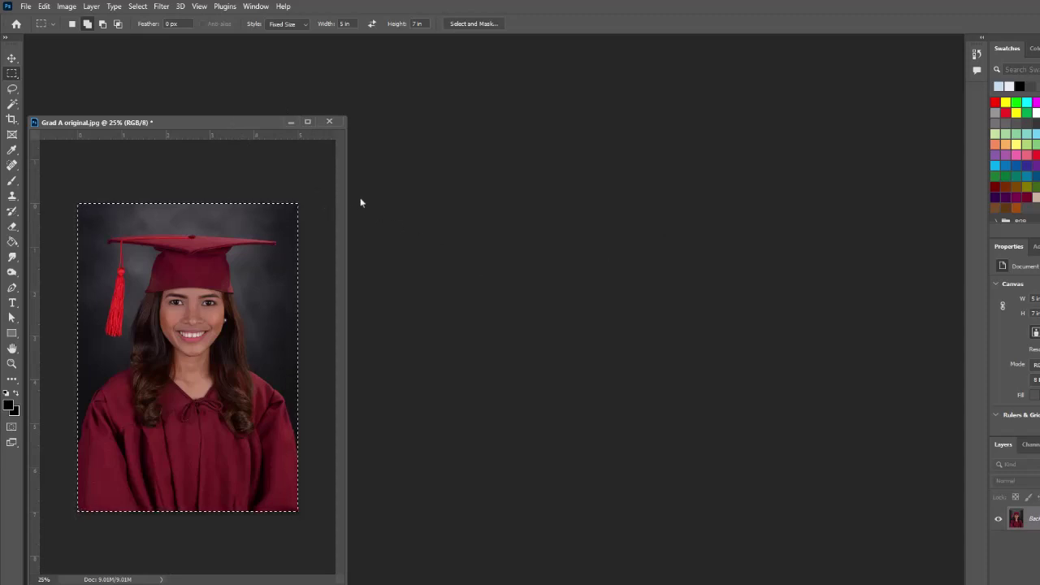
{"action": "key", "text": "ctrl+d"}
Step: Create a new landscape document from the Letter print preset, 11 x 8.5 inches at 300 pixels/inch with a white background
{"action": "left_click", "coordinate": [25, 11]}
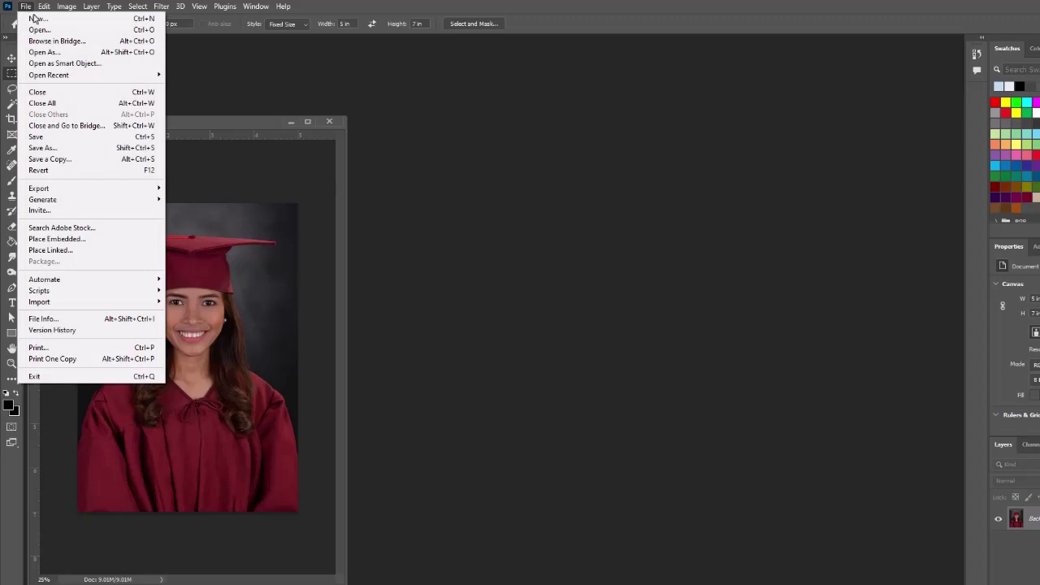
{"action": "left_click", "coordinate": [33, 18]}
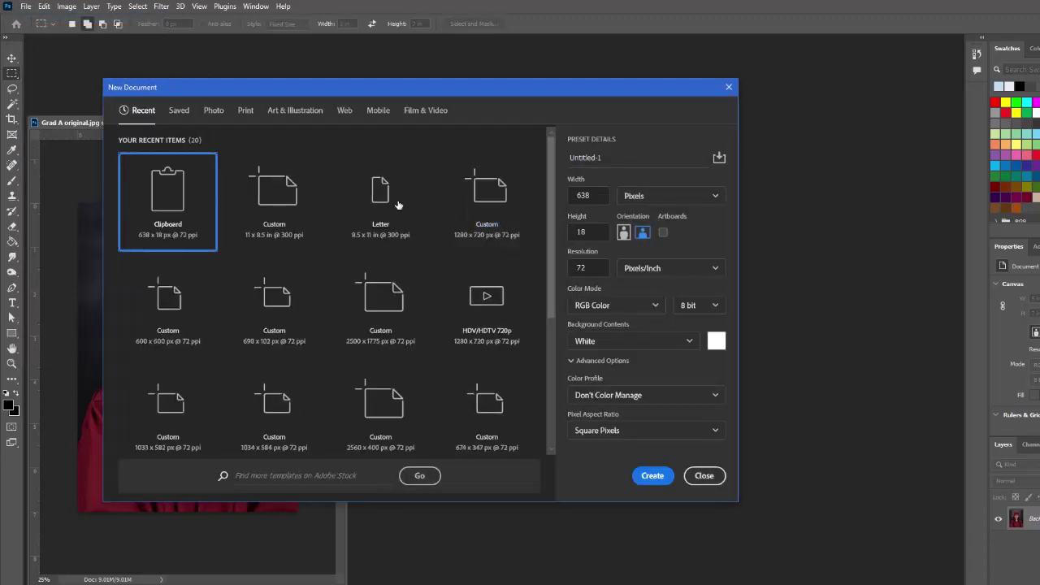
{"action": "left_click", "coordinate": [247, 113]}
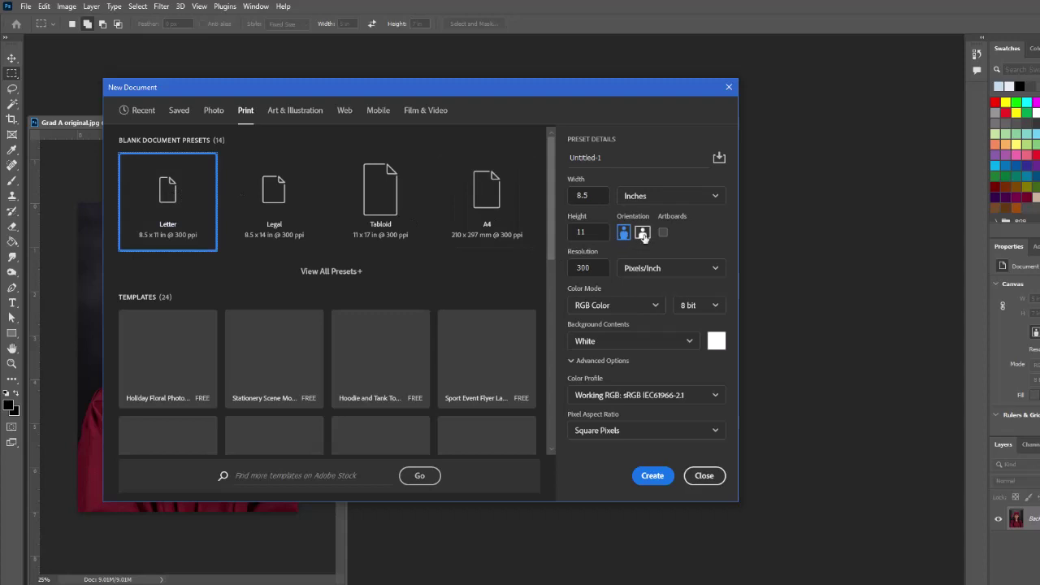
{"action": "left_click", "coordinate": [642, 233]}
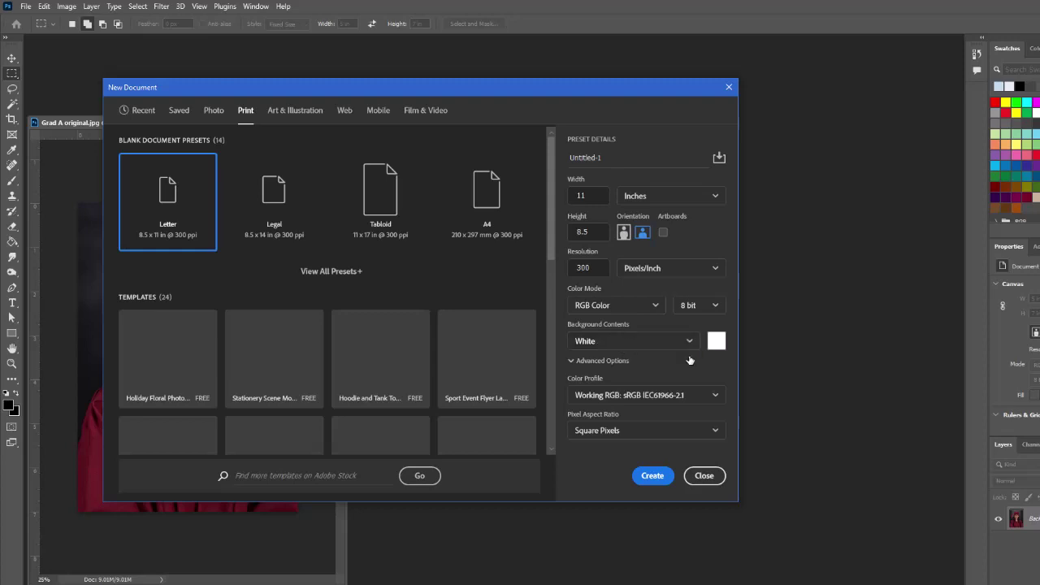
{"action": "left_click", "coordinate": [655, 477]}
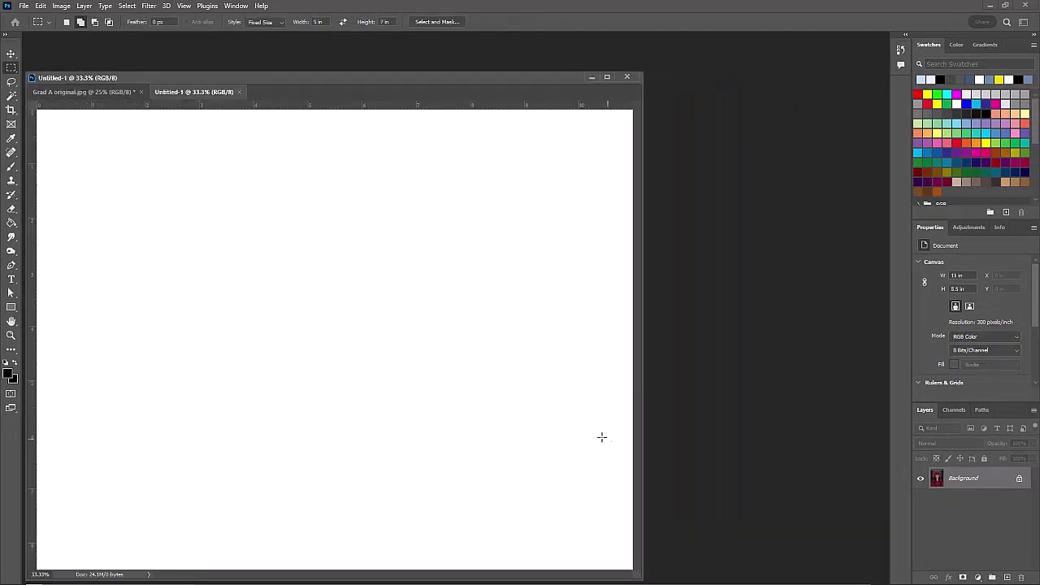
Step: Separate Grad A original.jpg from the new document into its own floating window, and enlarge the new document's window around its canvas
{"action": "left_click_drag", "start_coordinate": [392, 77], "coordinate": [415, 55]}
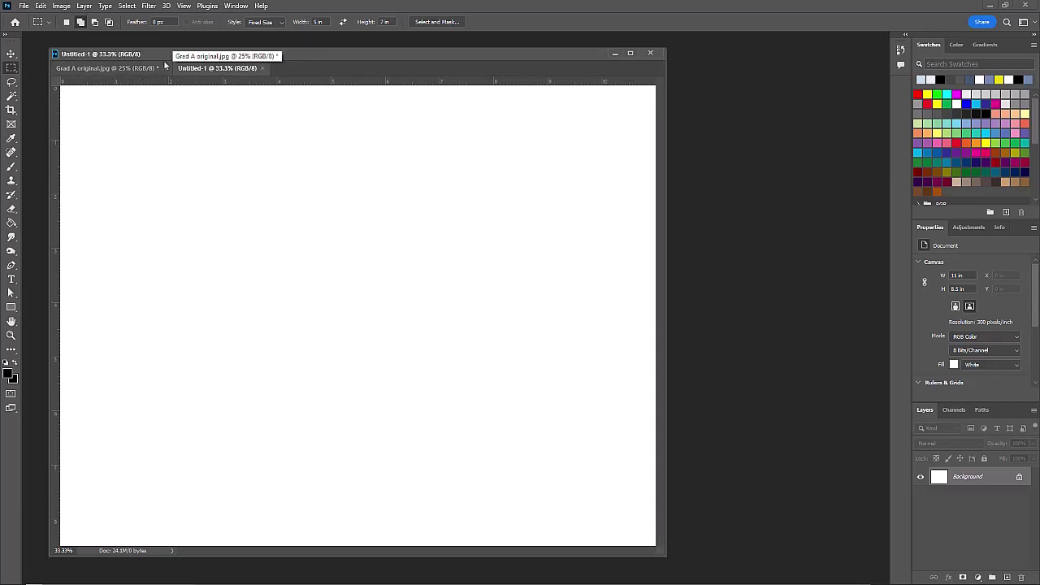
{"action": "left_click", "coordinate": [115, 69]}
{"action": "left_click_drag", "start_coordinate": [114, 71], "coordinate": [295, 171]}
{"action": "left_click_drag", "start_coordinate": [375, 169], "coordinate": [402, 265]}
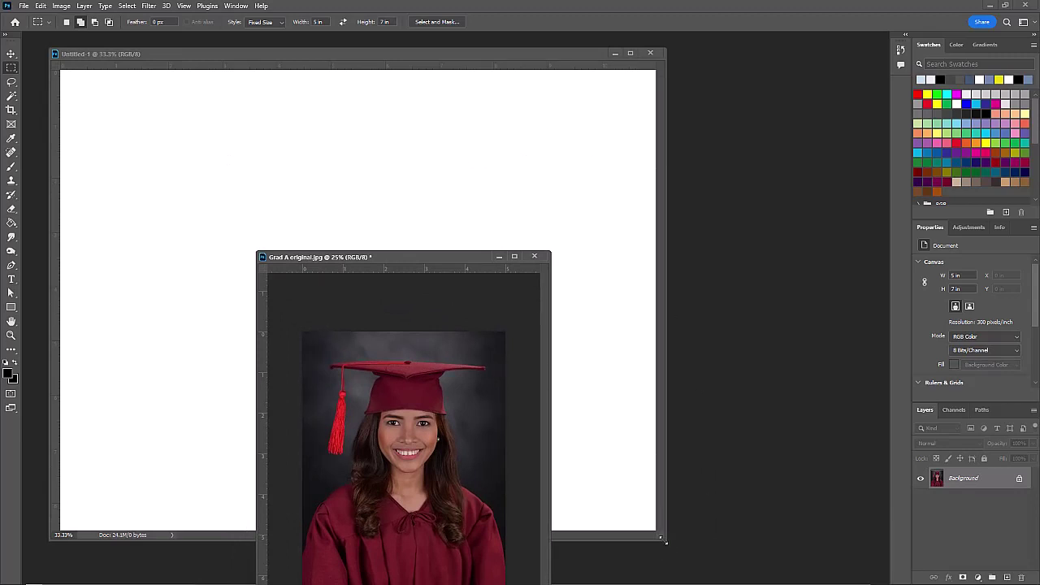
{"action": "left_click_drag", "start_coordinate": [663, 540], "coordinate": [730, 573]}
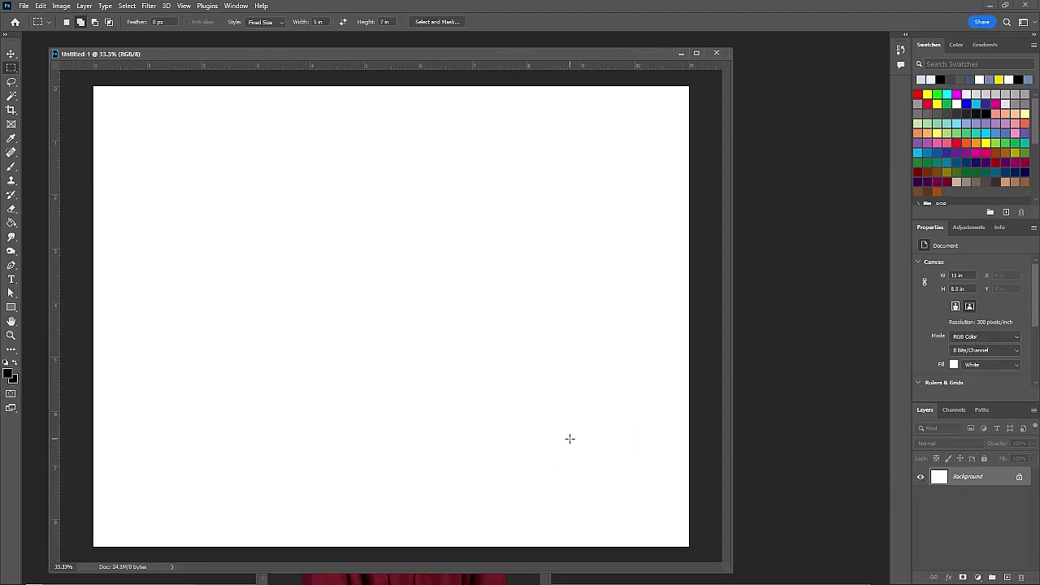
Step: Copy Grad A's Background layer into the blank landscape document and move the portrait near its upper-left corner, about X 0.38 in, Y 0.34 in
{"action": "left_click", "coordinate": [236, 5]}
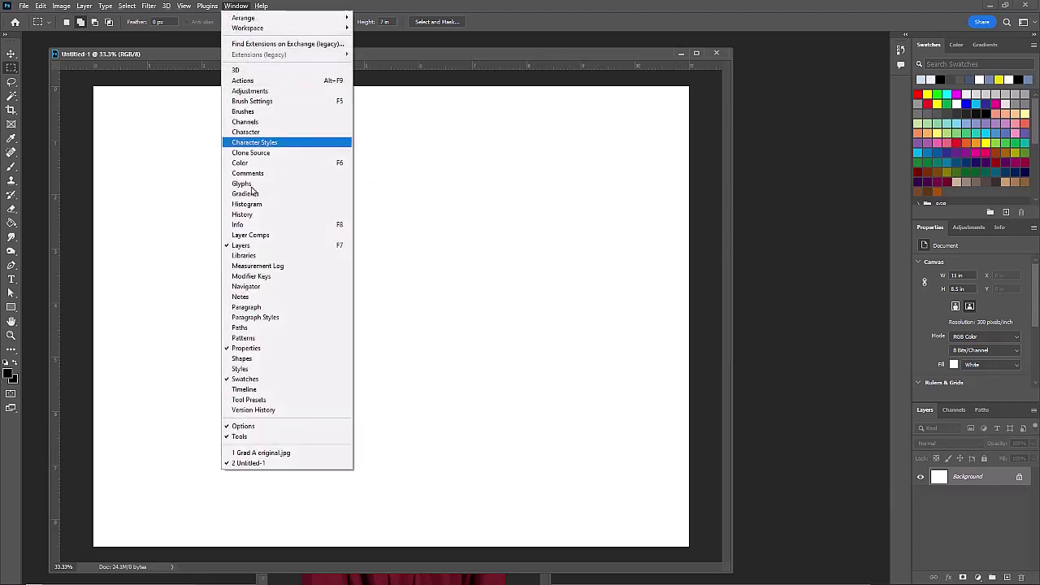
{"action": "left_click", "coordinate": [261, 453]}
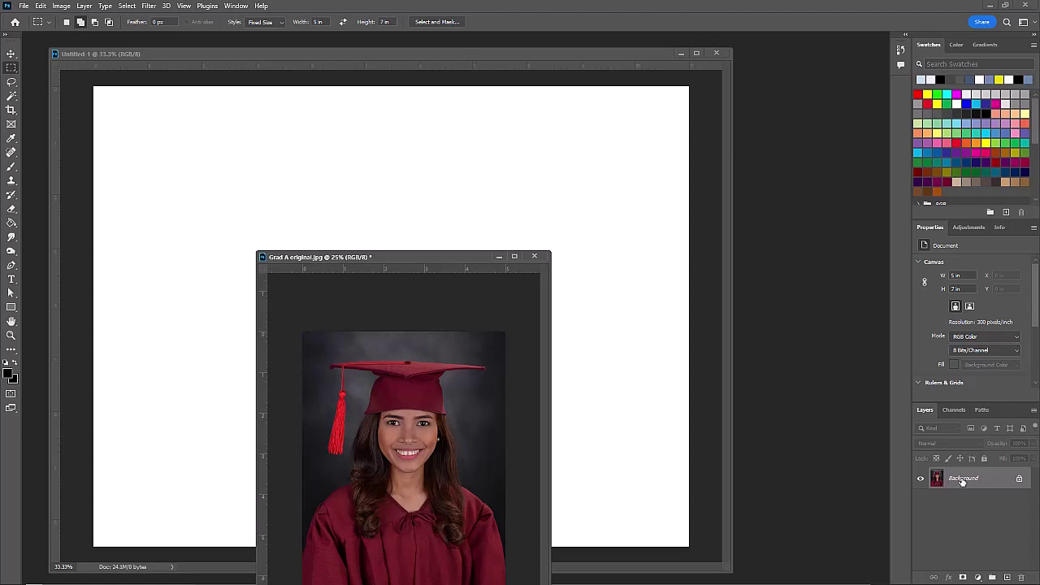
{"action": "left_click_drag", "start_coordinate": [962, 480], "coordinate": [342, 197]}
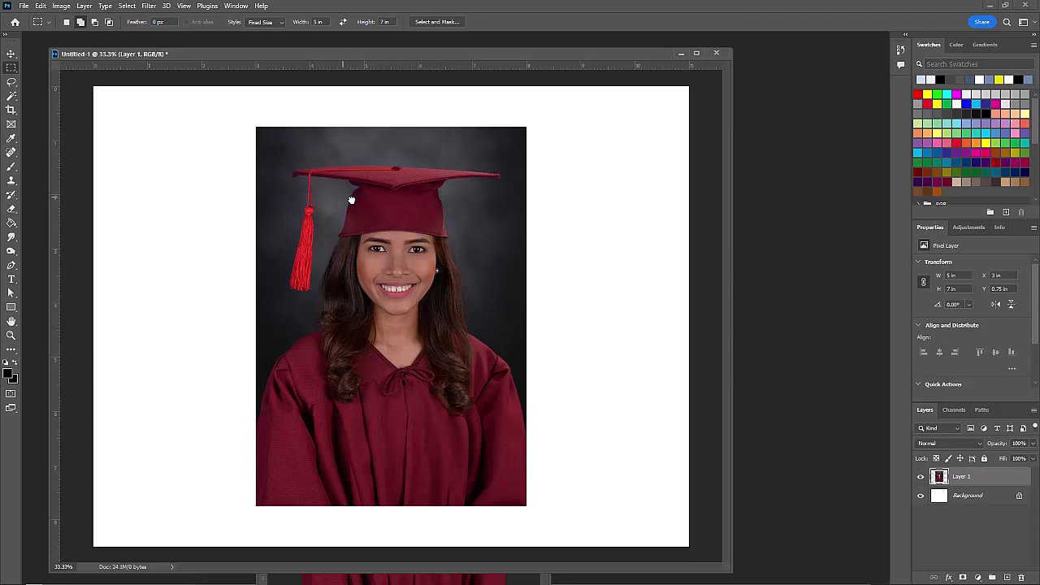
{"action": "key", "text": "v"}
{"action": "left_click_drag", "start_coordinate": [432, 228], "coordinate": [290, 203]}
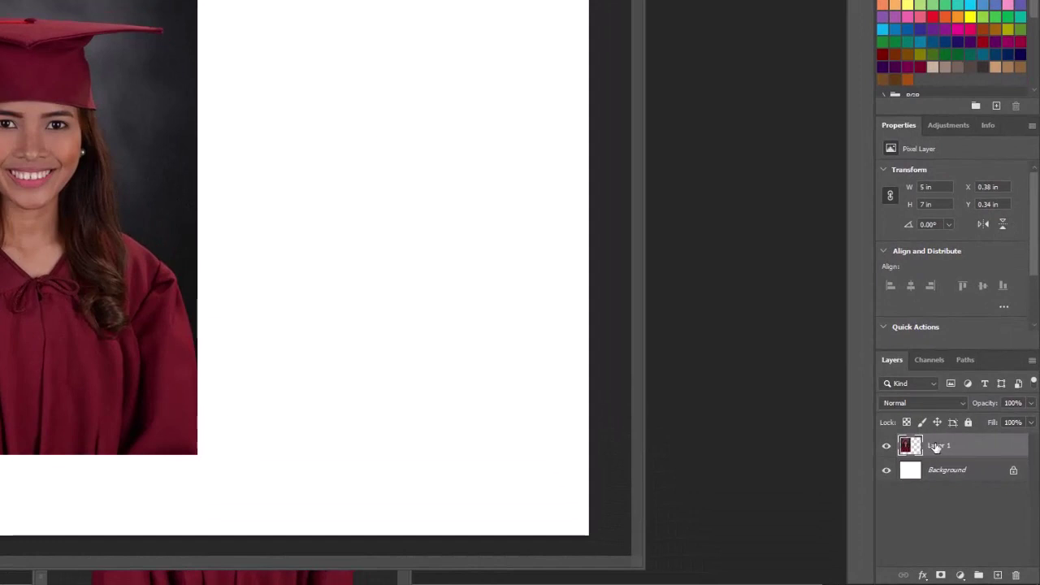
Step: Convert the portrait's Layer 1 to a smart object and duplicate it beside the original, at about X 5.54 in, Y 0.32 in
{"action": "right_click", "coordinate": [937, 446]}
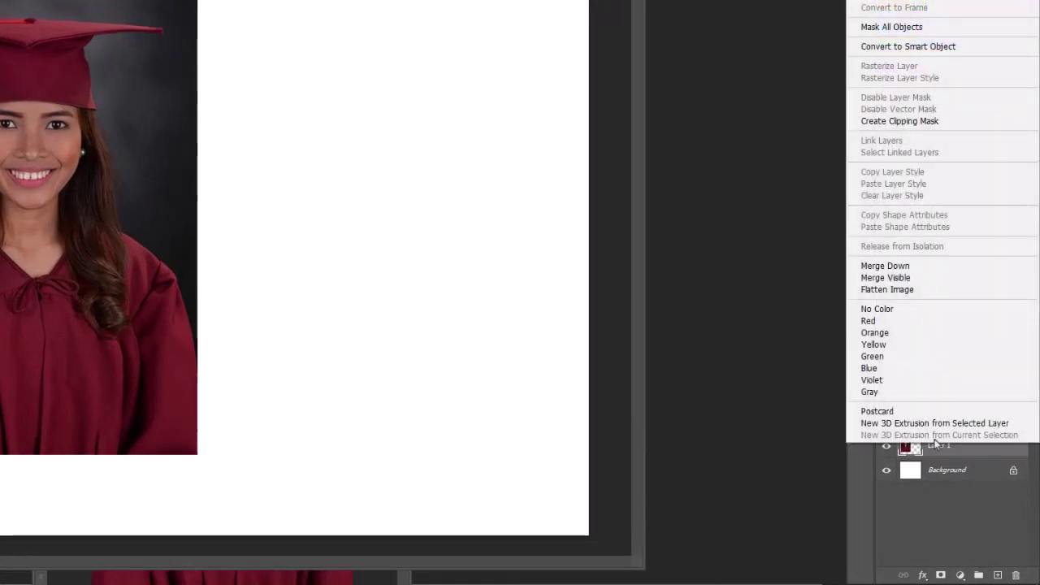
{"action": "left_click", "coordinate": [913, 49]}
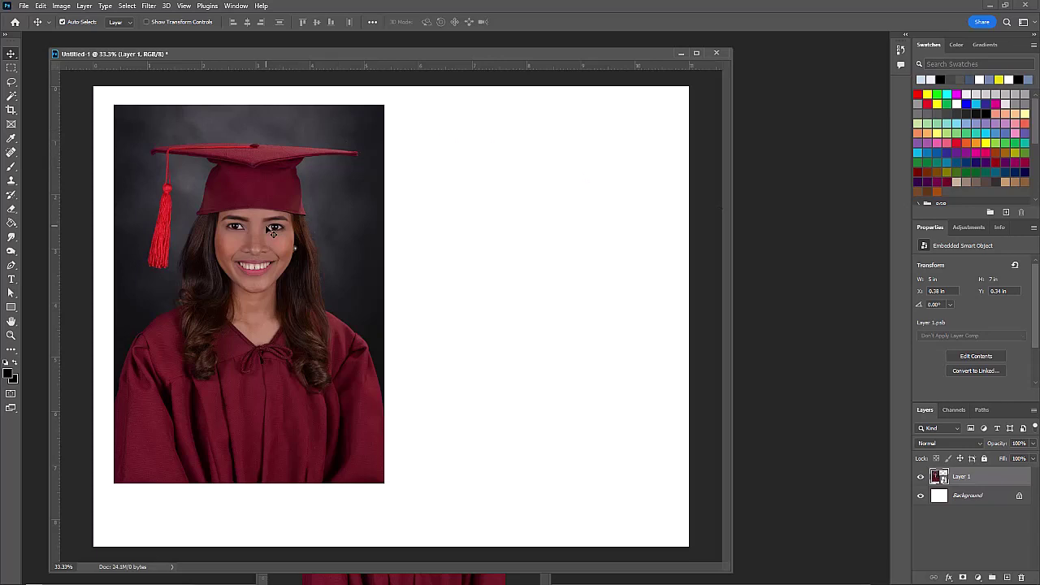
{"action": "left_click_drag", "start_coordinate": [265, 225], "coordinate": [541, 226]}
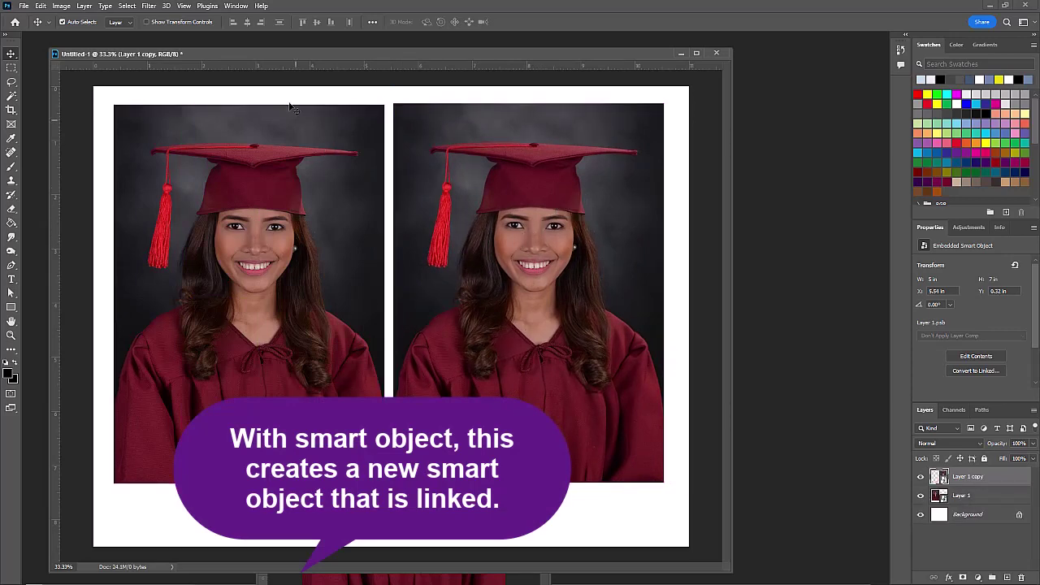
Step: Scale the duplicate portrait to 50% and align it beside the large portrait's top edge, at about X 5.51 in, Y 0.34 in
{"action": "left_click", "coordinate": [63, 6]}
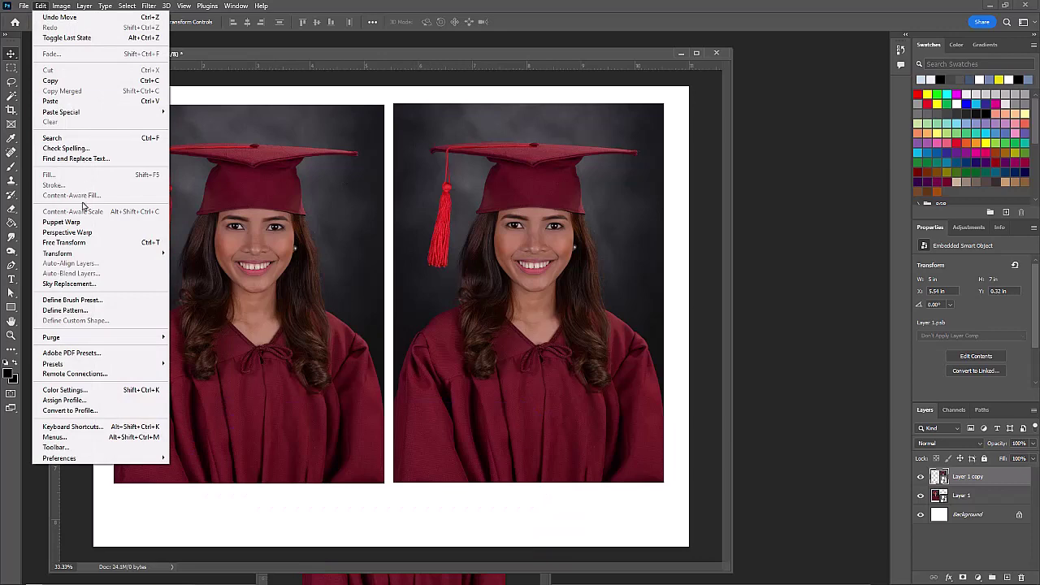
{"action": "mouse_move", "coordinate": [87, 258]}
{"action": "left_click", "coordinate": [195, 269]}
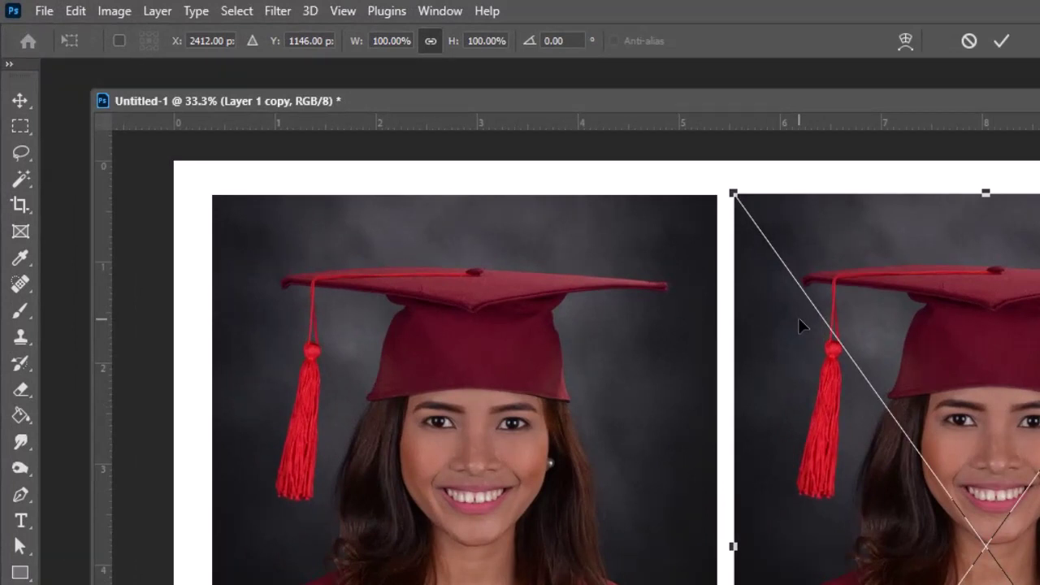
{"action": "left_click", "coordinate": [381, 41]}
{"action": "key", "text": "BackSpace"}
{"action": "key", "text": "BackSpace"}
{"action": "type", "text": "5"}
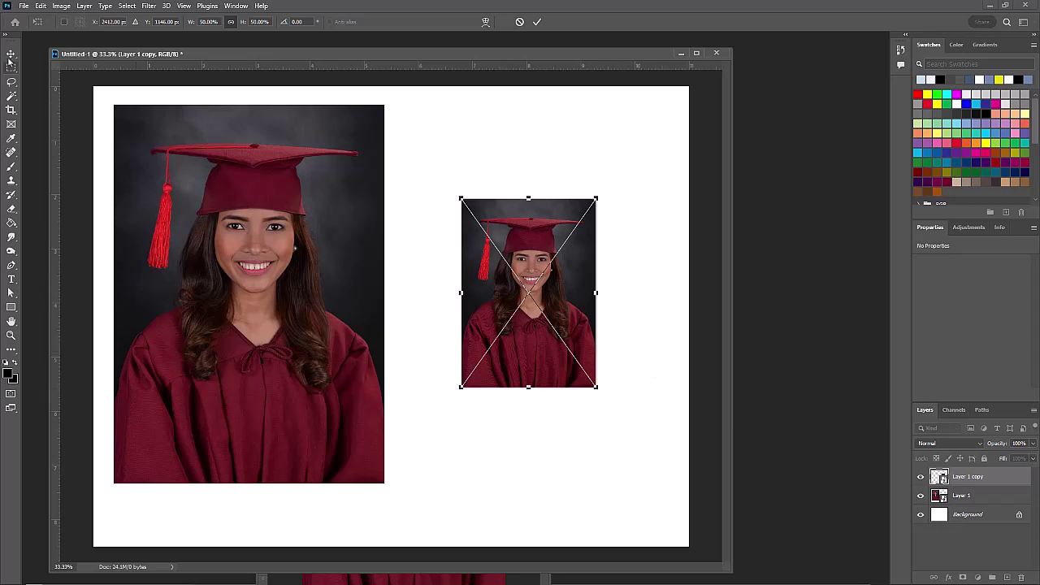
{"action": "key", "text": "ctrl+h"}
{"action": "key", "text": "Return"}
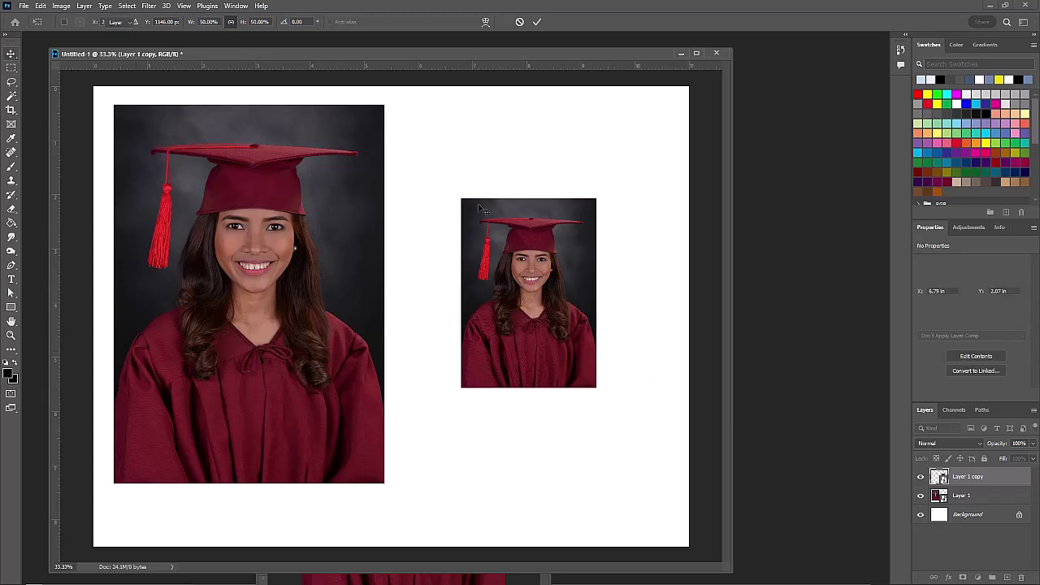
{"action": "left_click_drag", "start_coordinate": [535, 258], "coordinate": [467, 169]}
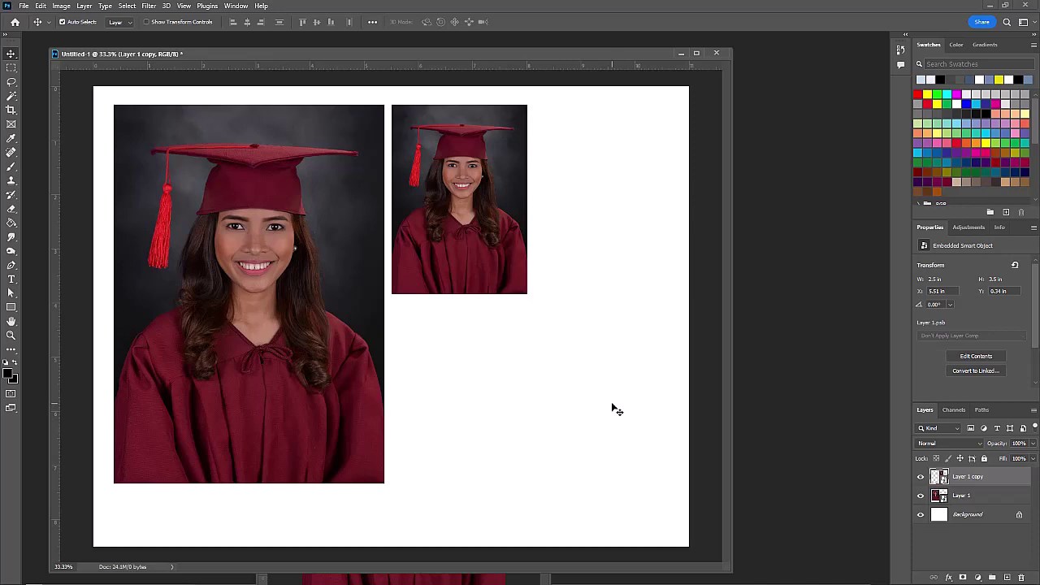
Step: Rename the large portrait's layer as 5x7 and the small copy's layer as wallet 1
{"action": "double_click", "coordinate": [971, 497]}
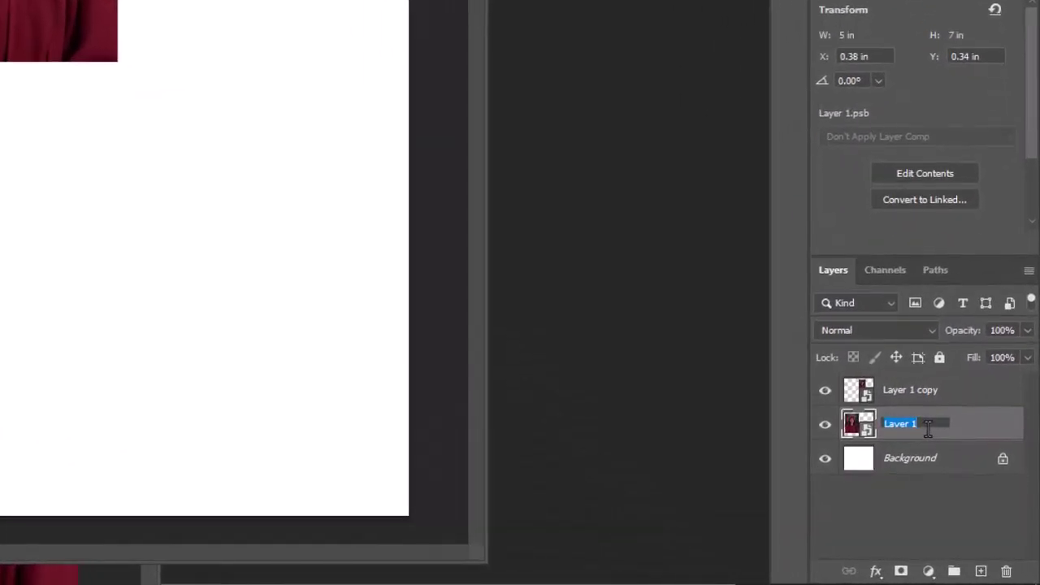
{"action": "type", "text": "5x7"}
{"action": "left_click", "coordinate": [921, 394]}
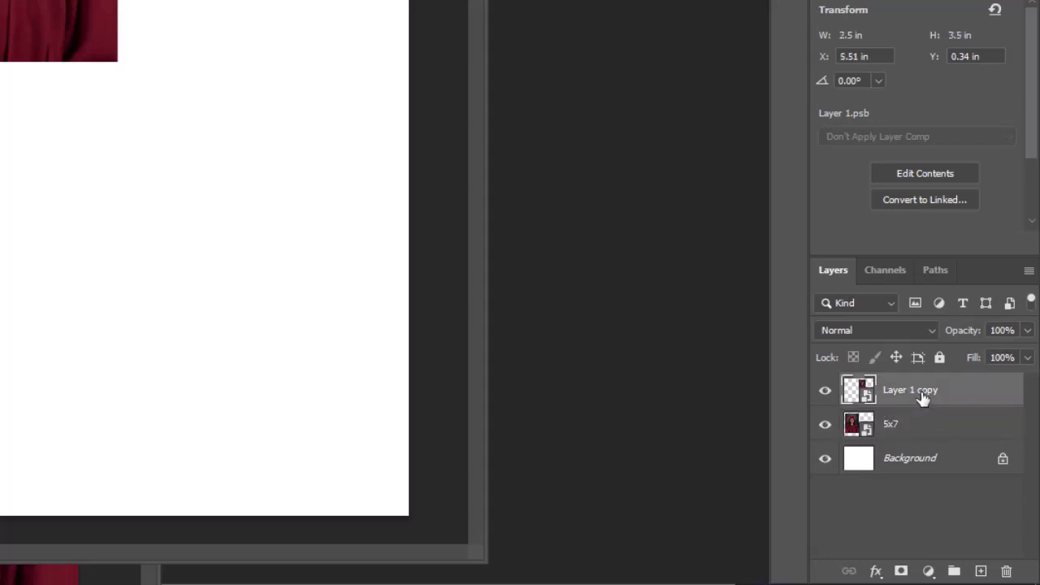
{"action": "double_click", "coordinate": [911, 390]}
{"action": "type", "text": "wallet 1"}
{"action": "key", "text": "Return"}
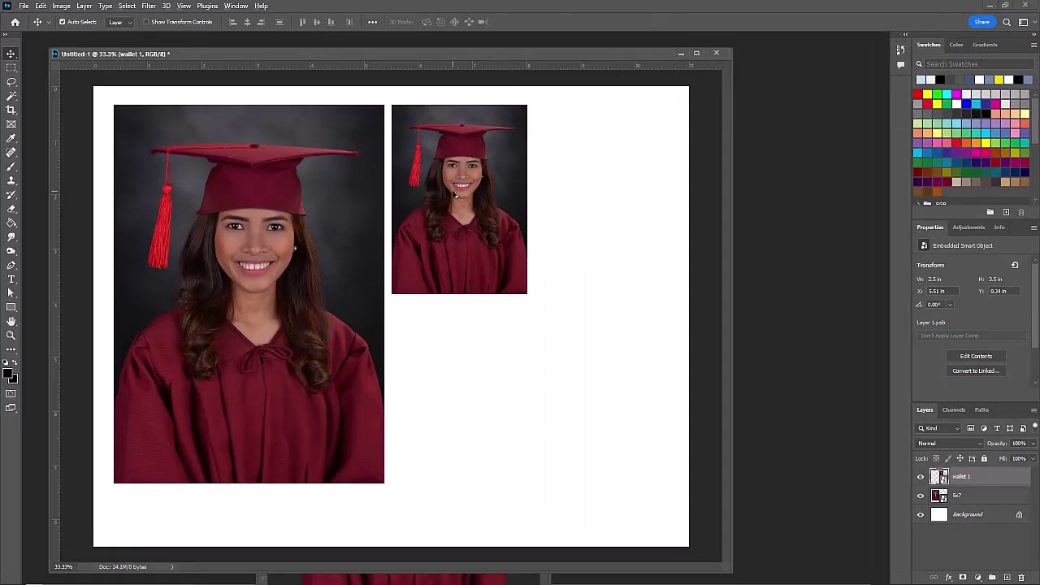
Step: Duplicate wallet 1 to its right at about X 8.15 in, Y 0.33 in, and name the copy's layer wallet 2
{"action": "left_click_drag", "start_coordinate": [455, 195], "coordinate": [598, 194]}
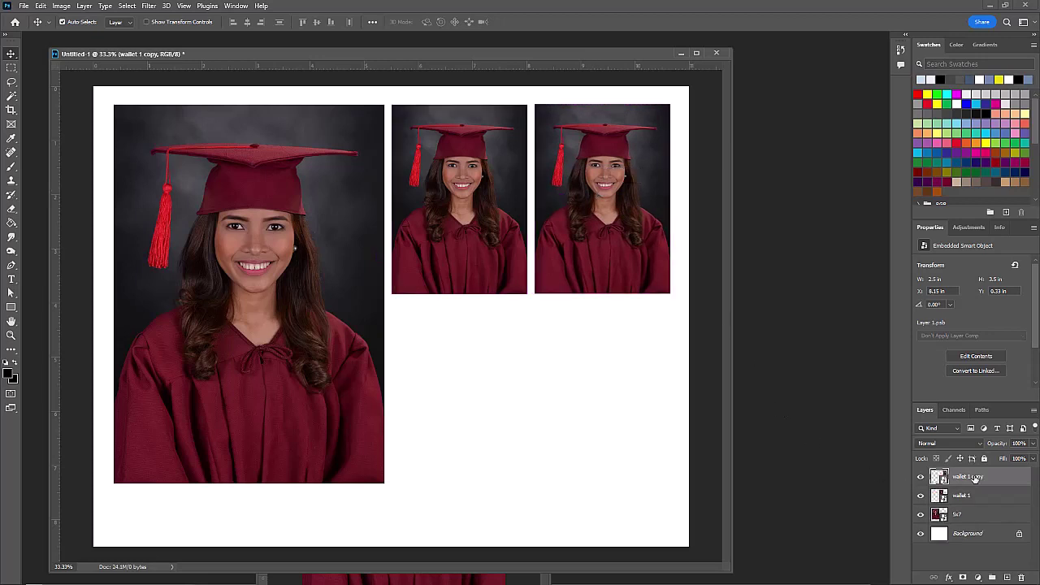
{"action": "double_click", "coordinate": [975, 477]}
{"action": "type", "text": "wallet 2"}
{"action": "key", "text": "Return"}
Step: Duplicate wallet 1 straight below itself at about Y 4.02 in, and name the copy wallet 3, stacked above the wallet 2 layer
{"action": "left_click_drag", "start_coordinate": [472, 194], "coordinate": [471, 392]}
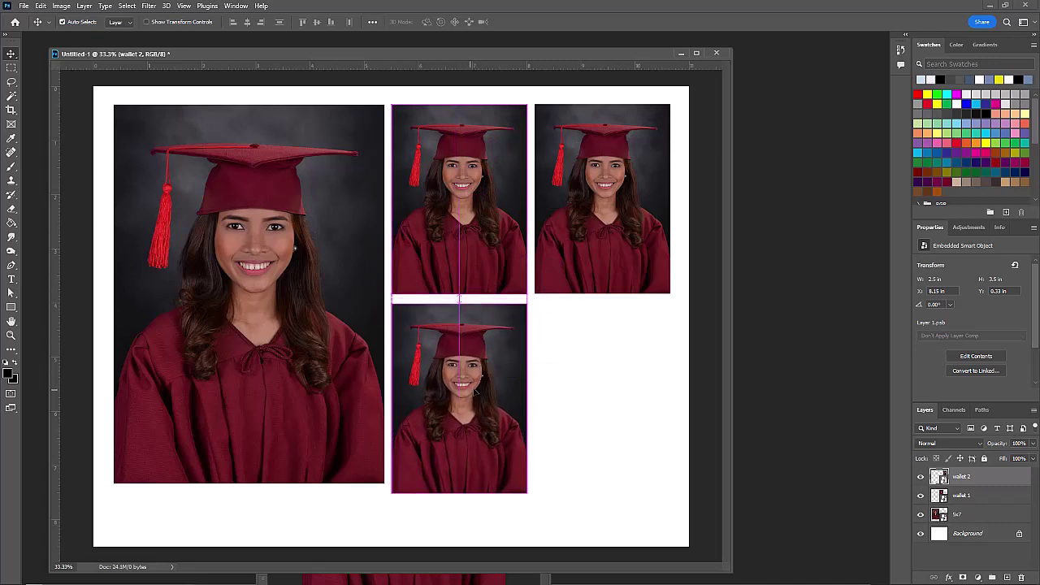
{"action": "double_click", "coordinate": [967, 496]}
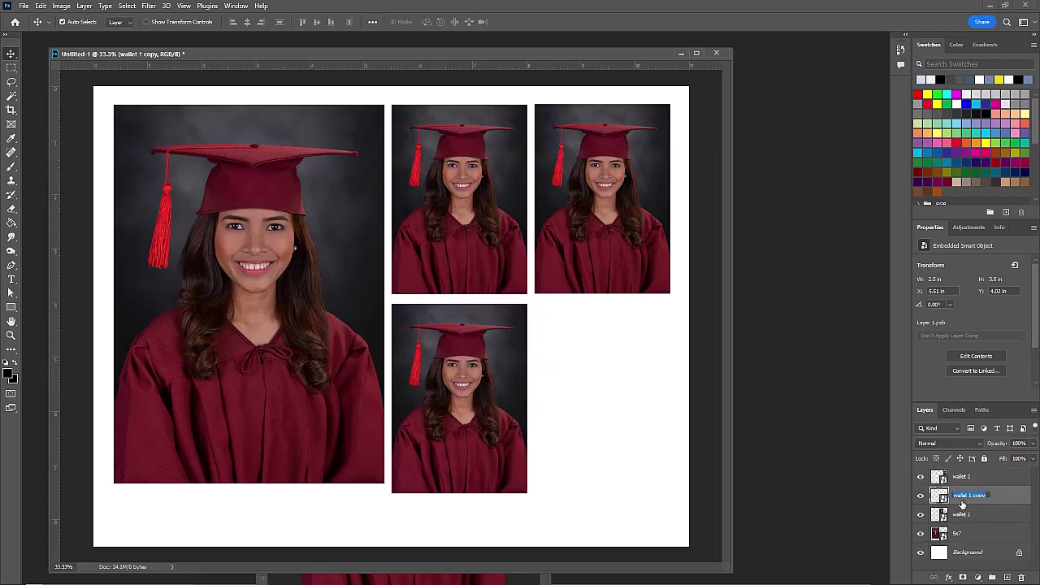
{"action": "type", "text": "wallet 3"}
{"action": "key", "text": "Return"}
{"action": "left_click_drag", "start_coordinate": [1008, 500], "coordinate": [1006, 473]}
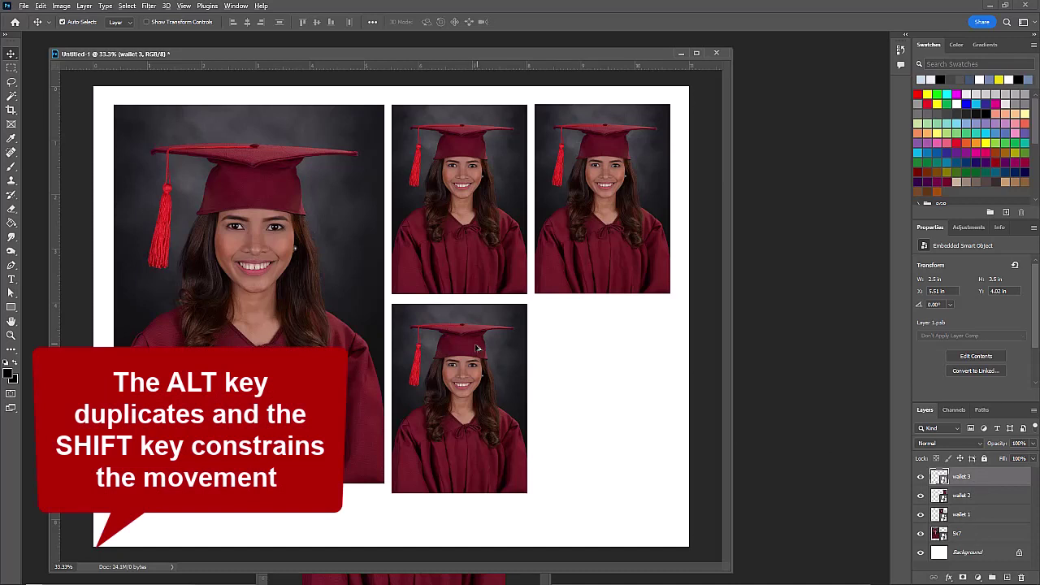
Step: Duplicate wallet 3 to its right at about X 8.15 in, Y 4.02 in, and name the copy's layer wallet 4
{"action": "left_click_drag", "start_coordinate": [462, 348], "coordinate": [604, 366]}
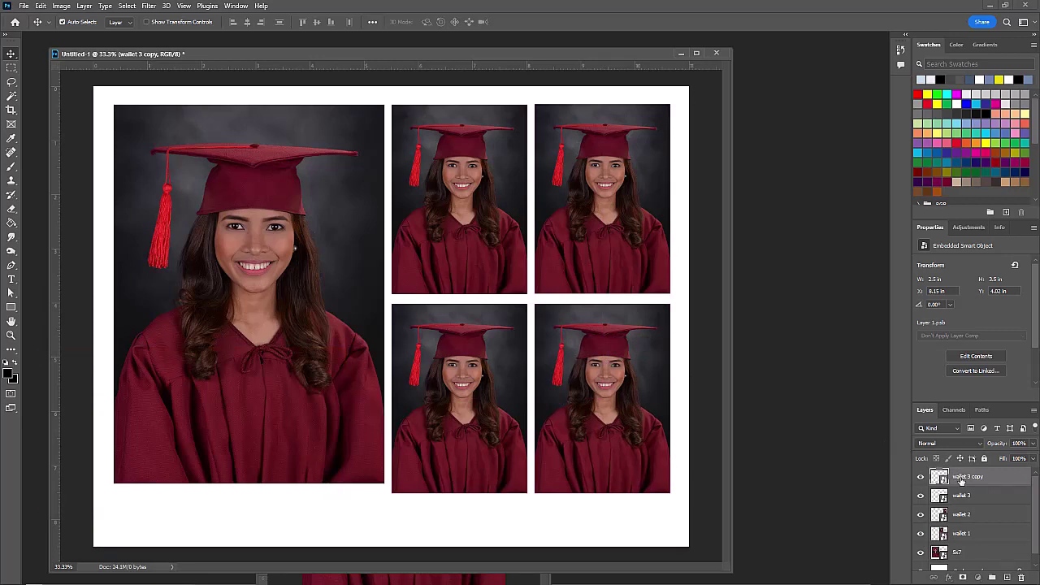
{"action": "double_click", "coordinate": [959, 479]}
{"action": "type", "text": "wal"}
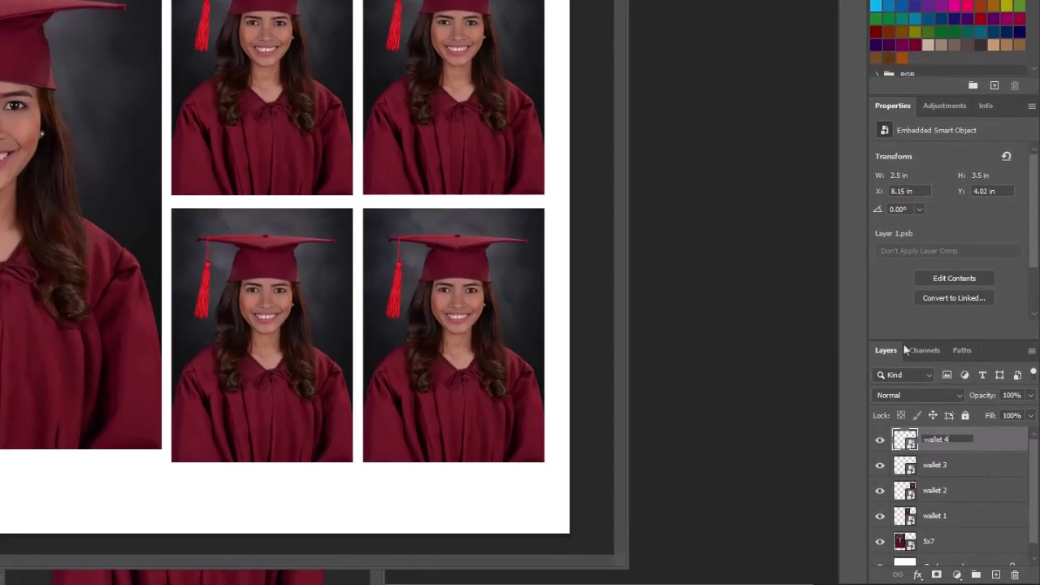
{"action": "left_click", "coordinate": [597, 392]}
Step: Apply a Hue/Saturation adjustment to wallet 2 with Saturation -100 and Lightness +7
{"action": "left_click", "coordinate": [934, 490]}
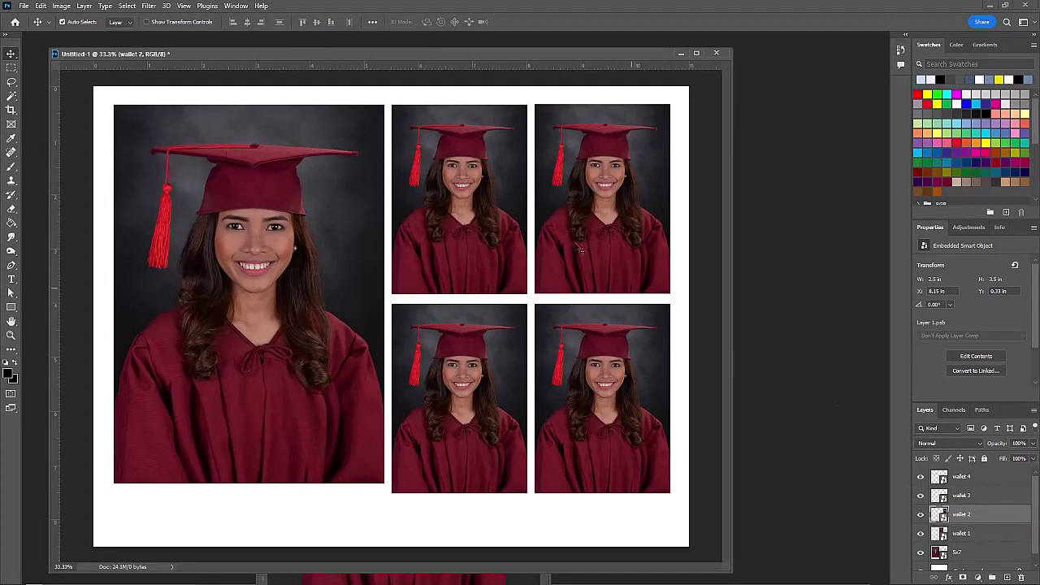
{"action": "left_click", "coordinate": [62, 6]}
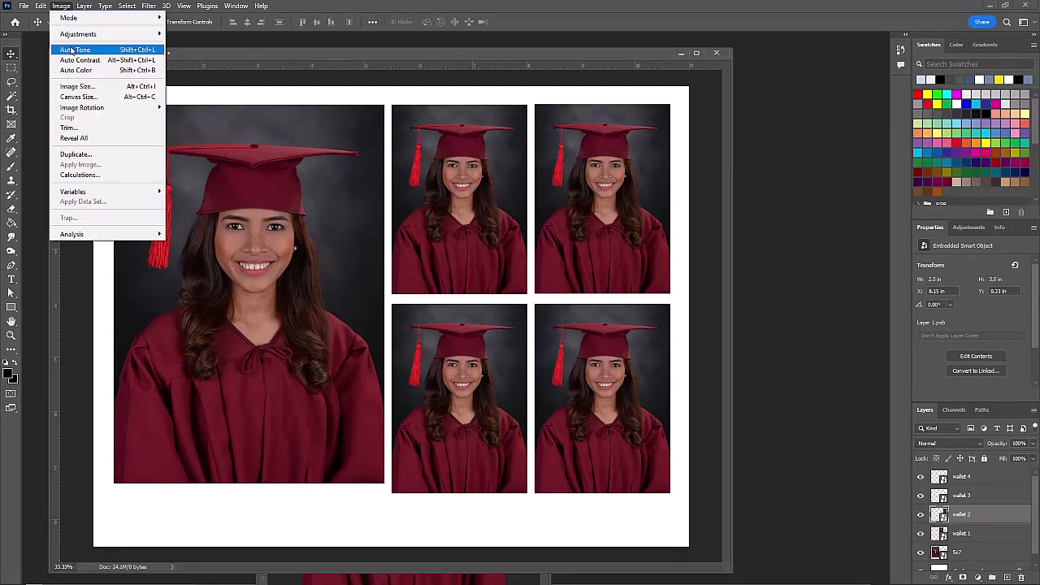
{"action": "mouse_move", "coordinate": [75, 36]}
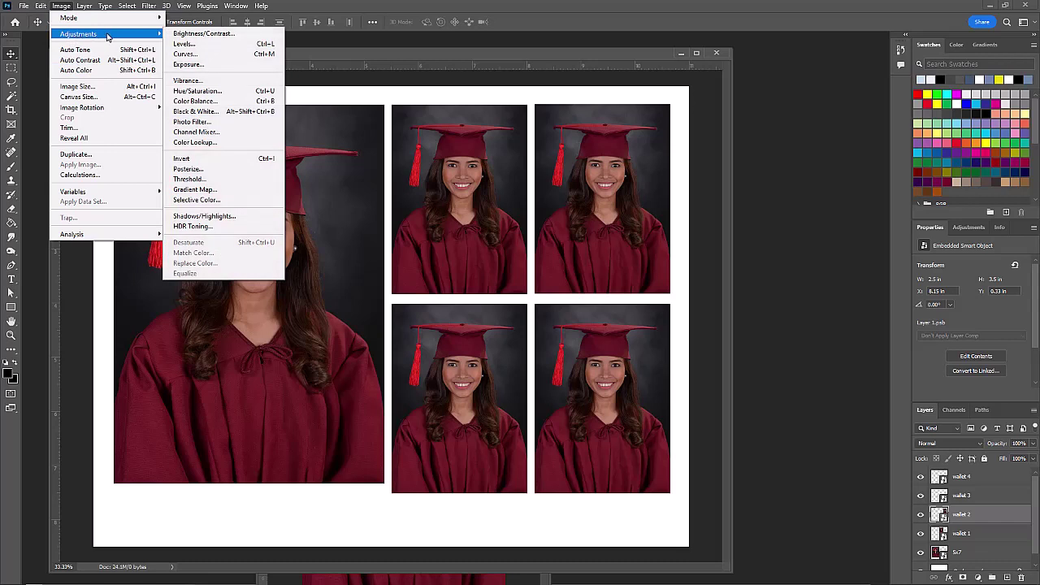
{"action": "left_click", "coordinate": [199, 91]}
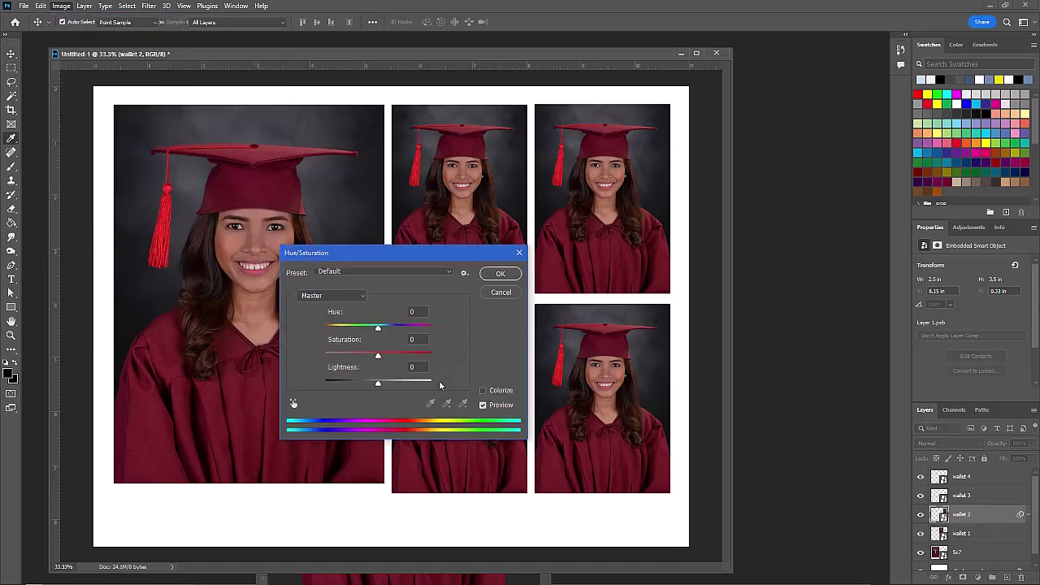
{"action": "left_click_drag", "start_coordinate": [377, 358], "coordinate": [310, 359]}
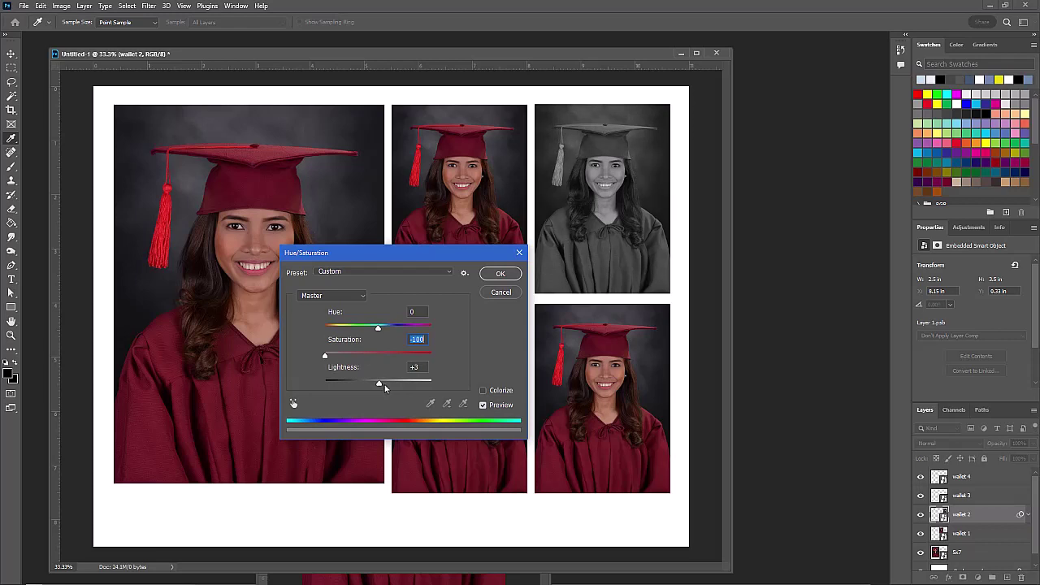
{"action": "left_click_drag", "start_coordinate": [388, 388], "coordinate": [381, 383]}
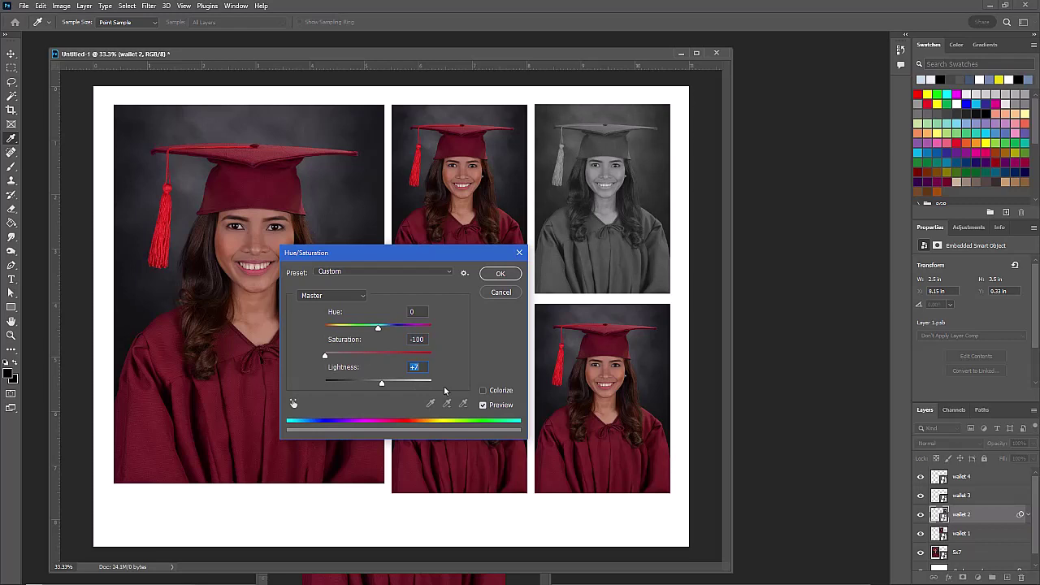
{"action": "left_click", "coordinate": [501, 274]}
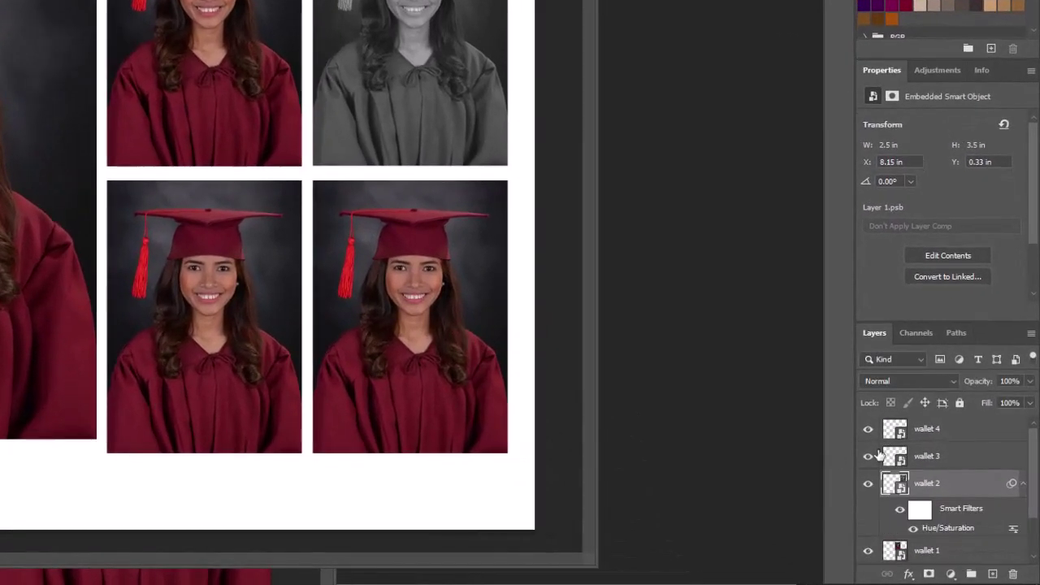
Step: Add an Inner Glow layer style to wallet 4 and change its glow color to a slightly deeper light blue
{"action": "left_click", "coordinate": [938, 440]}
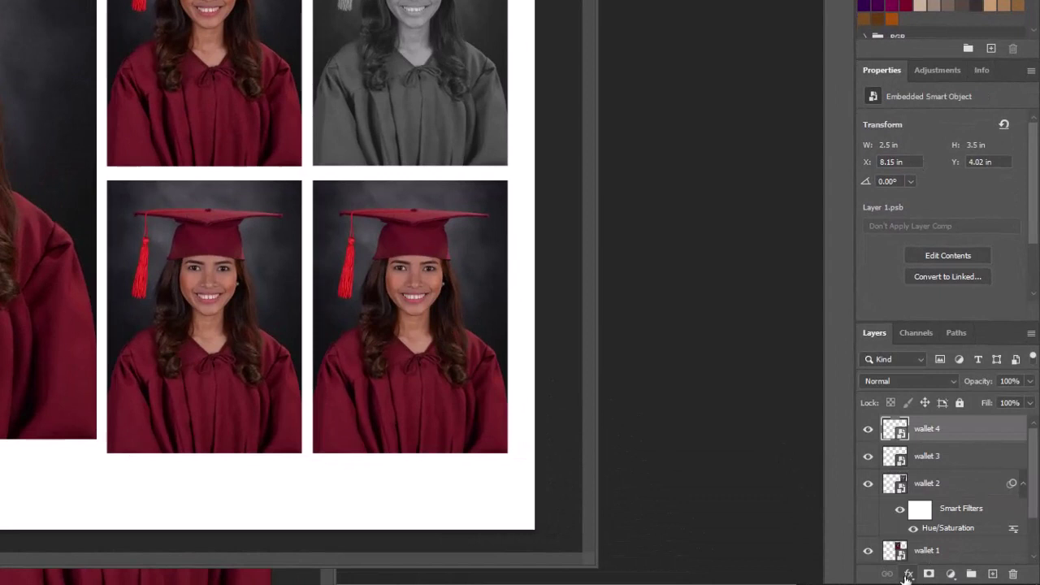
{"action": "left_click", "coordinate": [908, 574]}
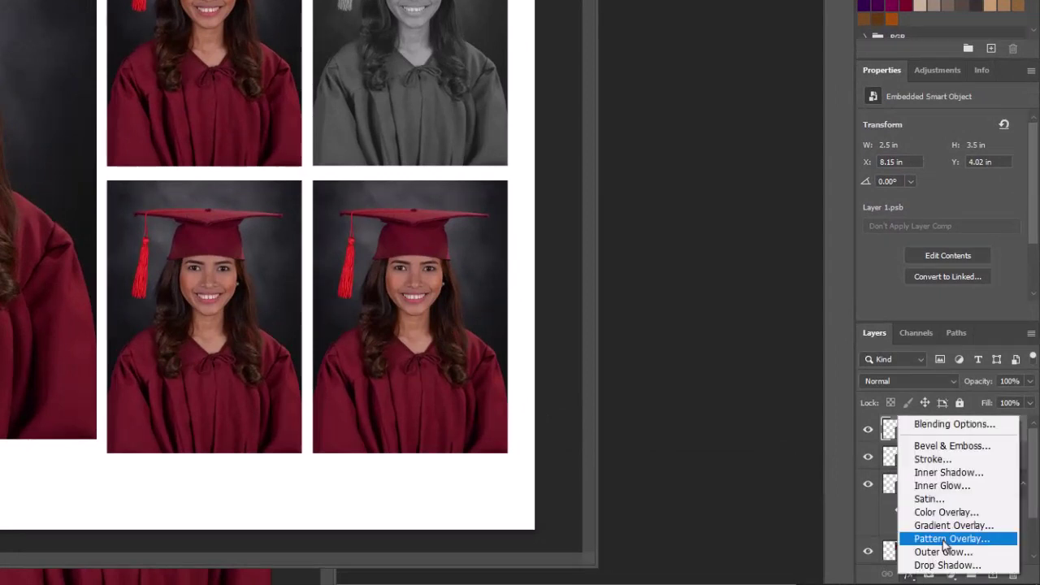
{"action": "left_click", "coordinate": [940, 486]}
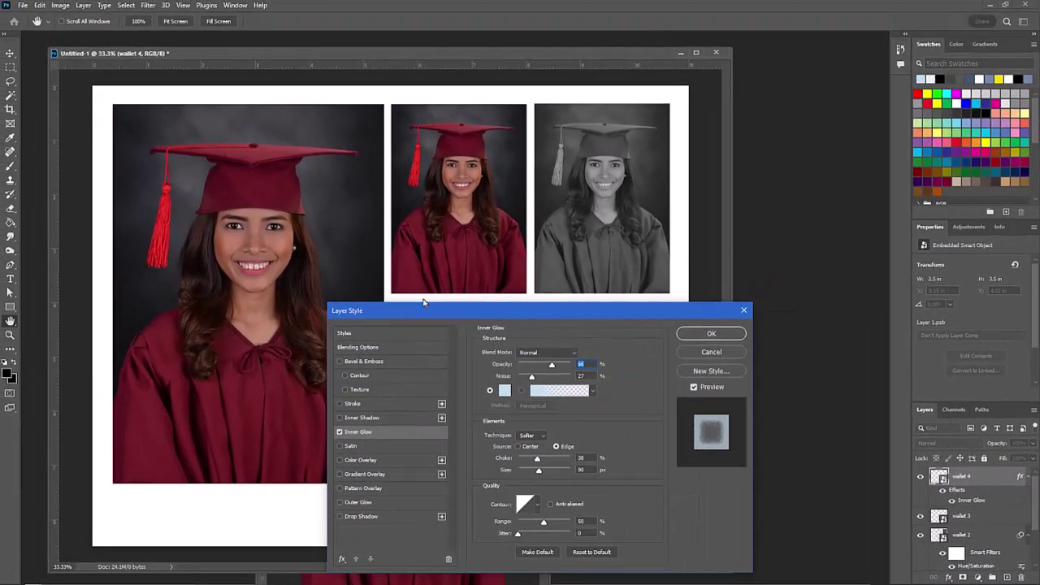
{"action": "left_click_drag", "start_coordinate": [361, 252], "coordinate": [0, 26]}
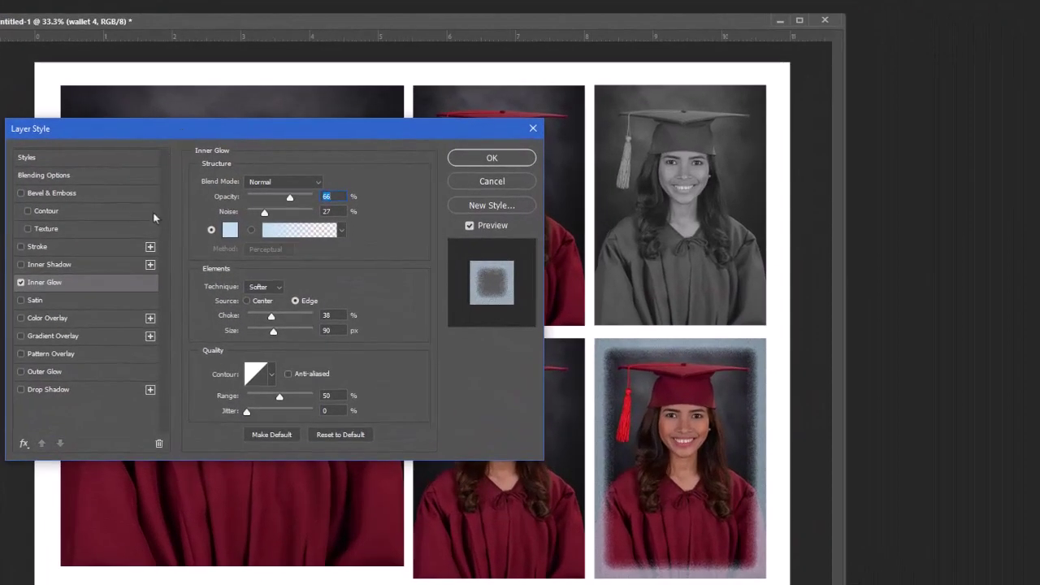
{"action": "left_click", "coordinate": [230, 231]}
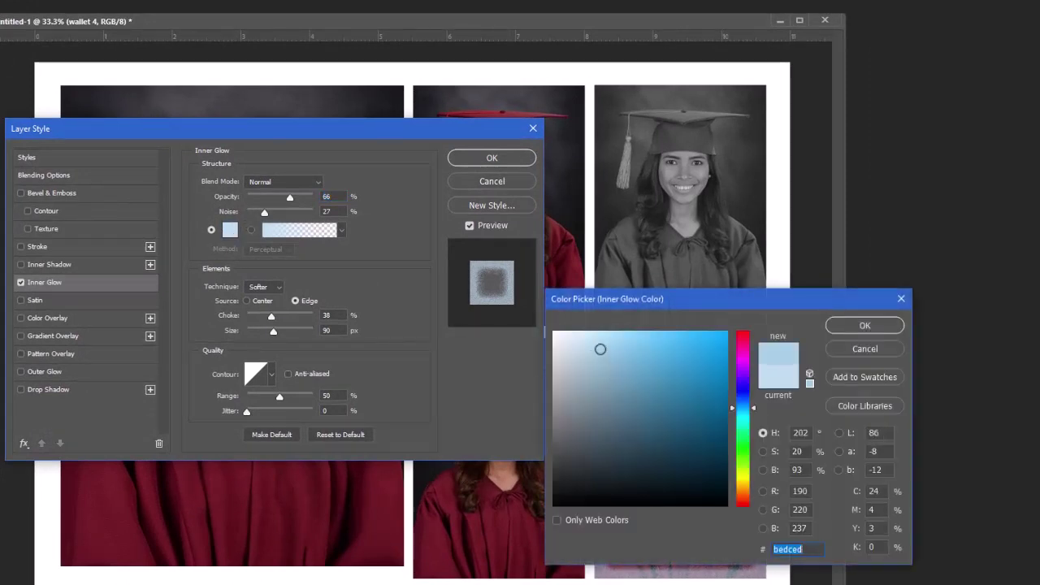
{"action": "left_click", "coordinate": [879, 328]}
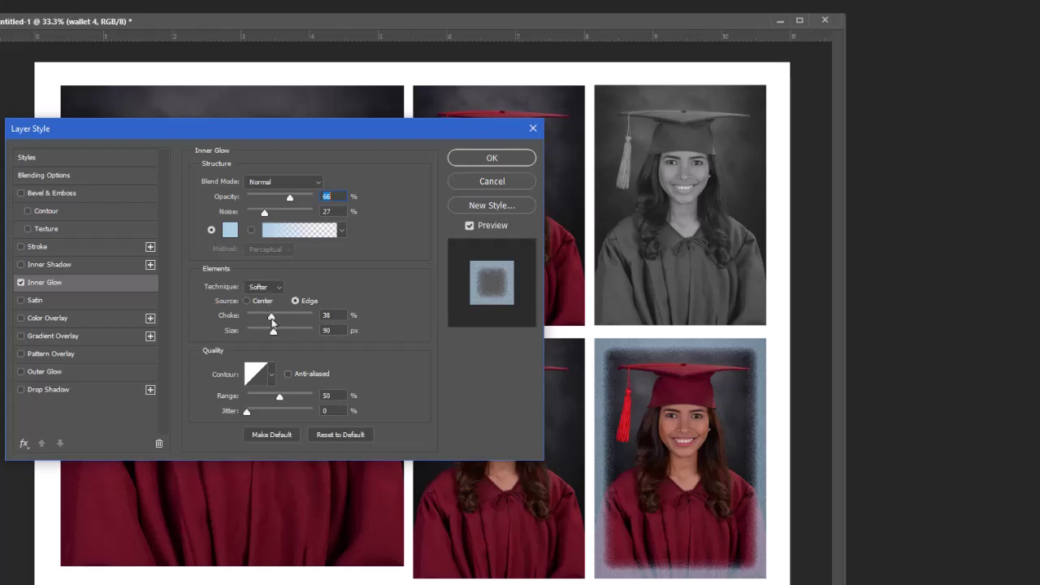
{"action": "left_click", "coordinate": [493, 159]}
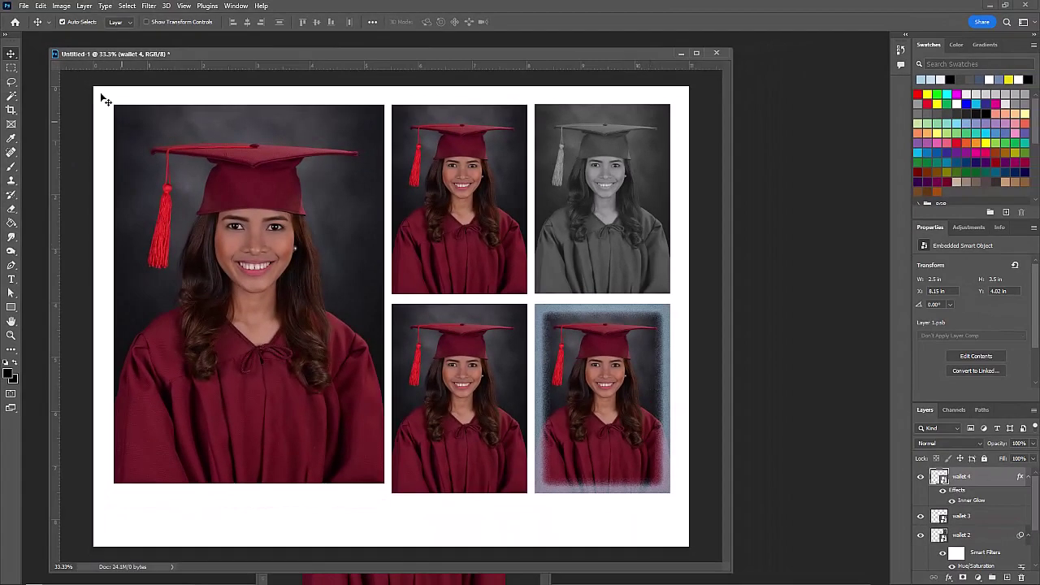
Step: Save the layered layout as a Photoshop file named D03 Grad Layout Template in the Week 4 folder
{"action": "left_click", "coordinate": [24, 6]}
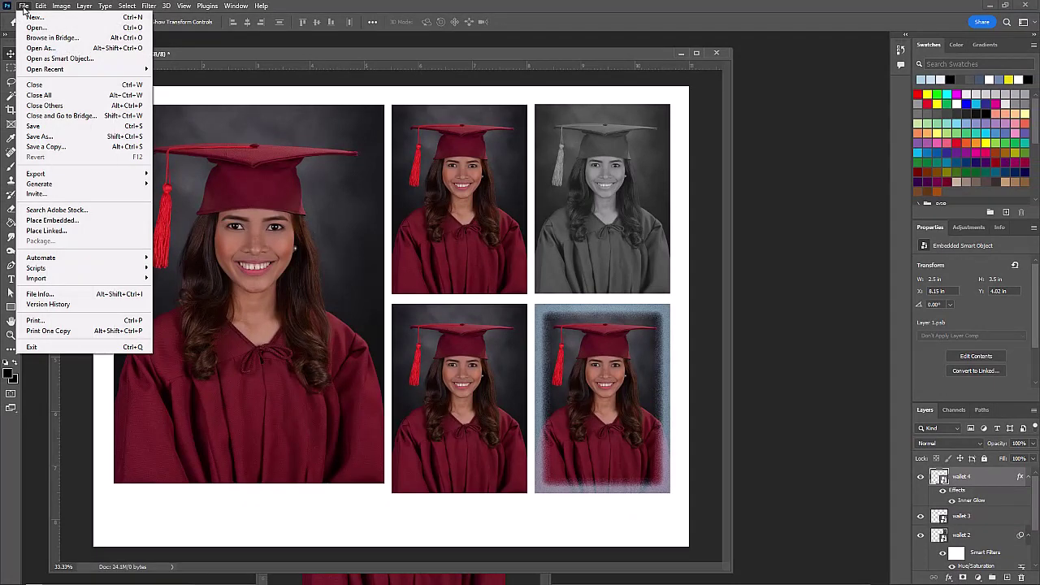
{"action": "left_click", "coordinate": [58, 139]}
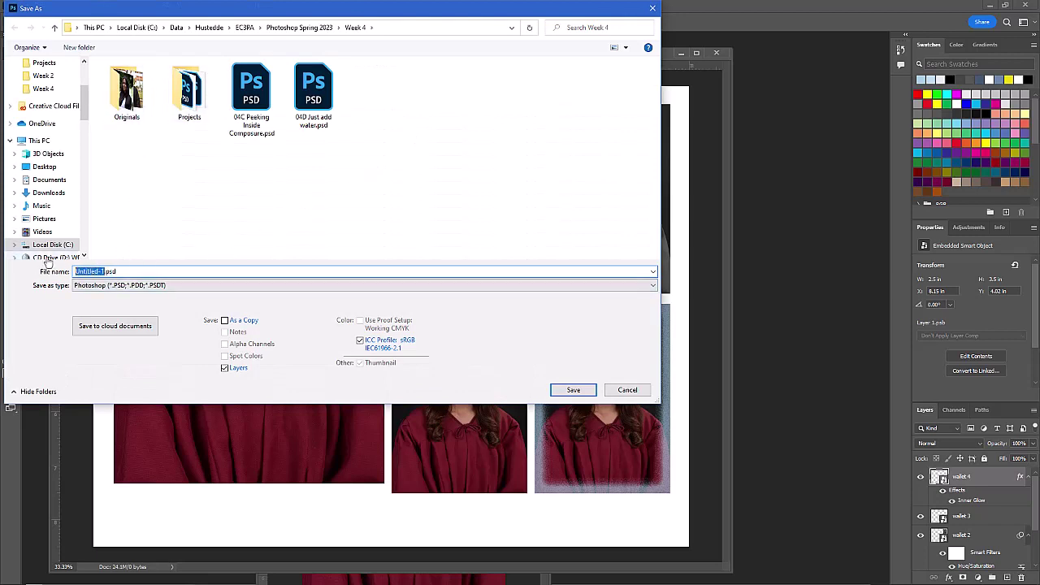
{"action": "type", "text": "D03 Gradi"}
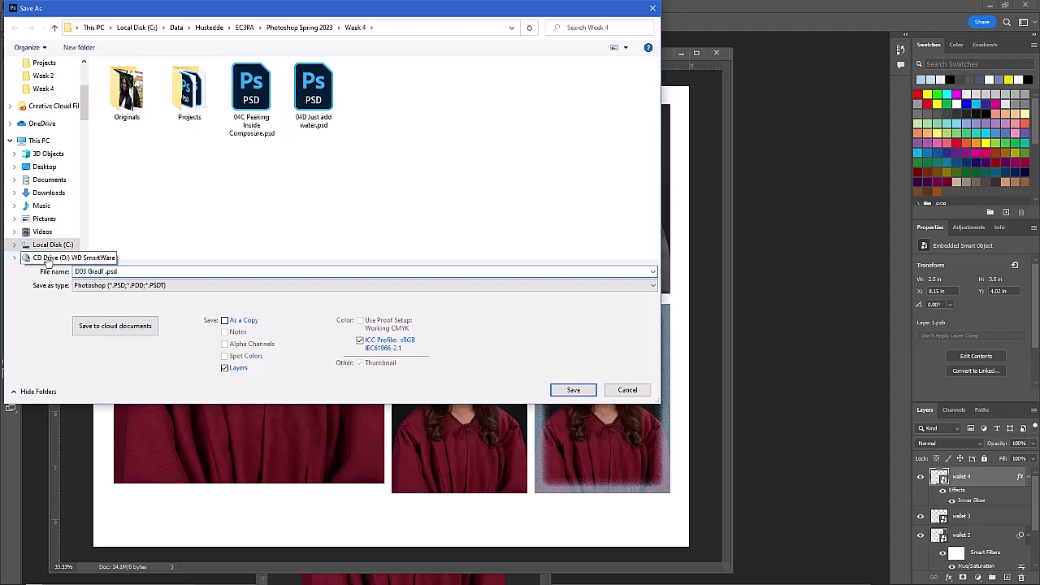
{"action": "type", "text": " Layout"}
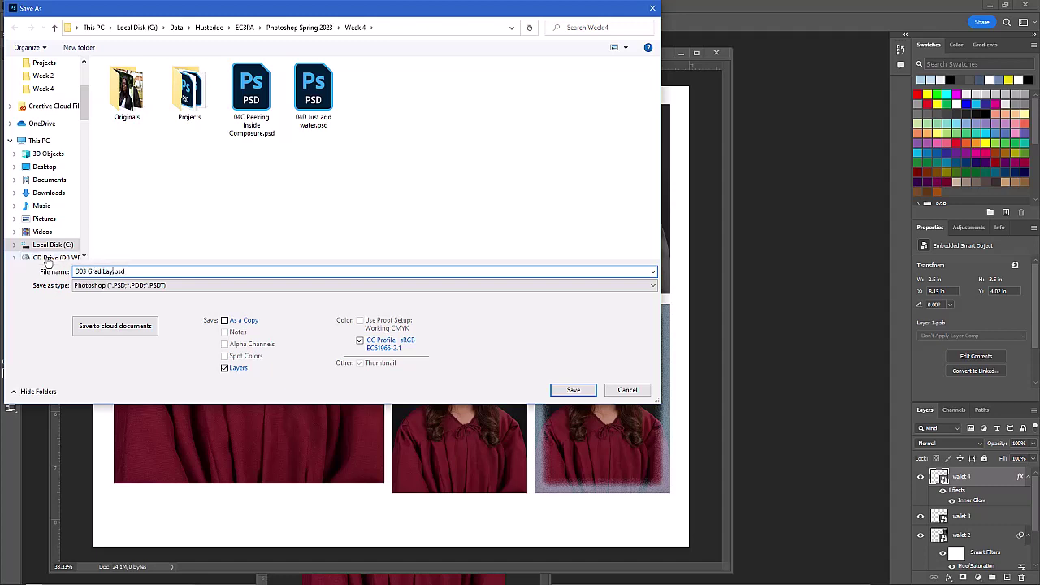
{"action": "type", "text": " Template"}
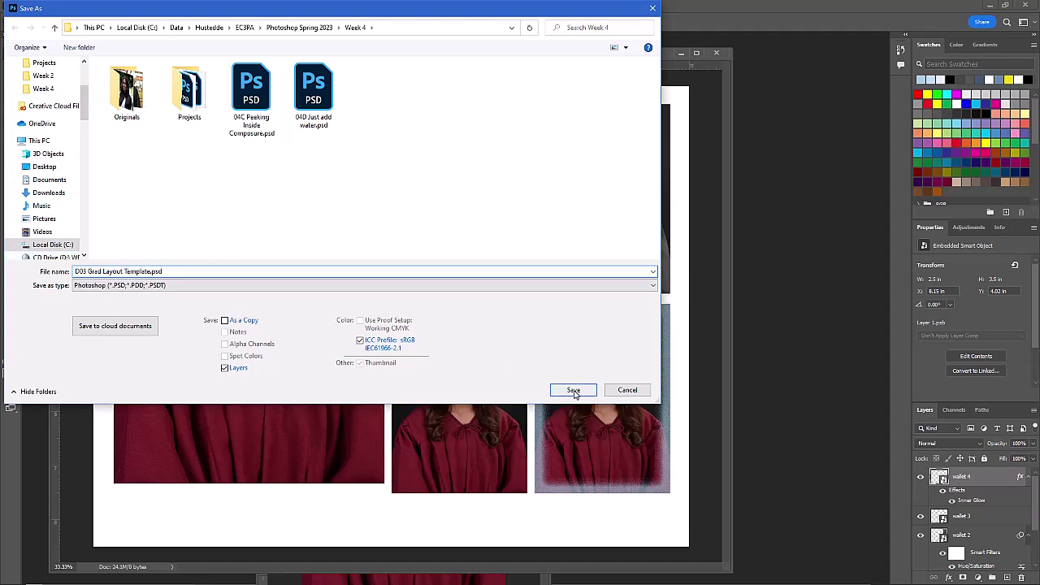
{"action": "left_click", "coordinate": [574, 390]}
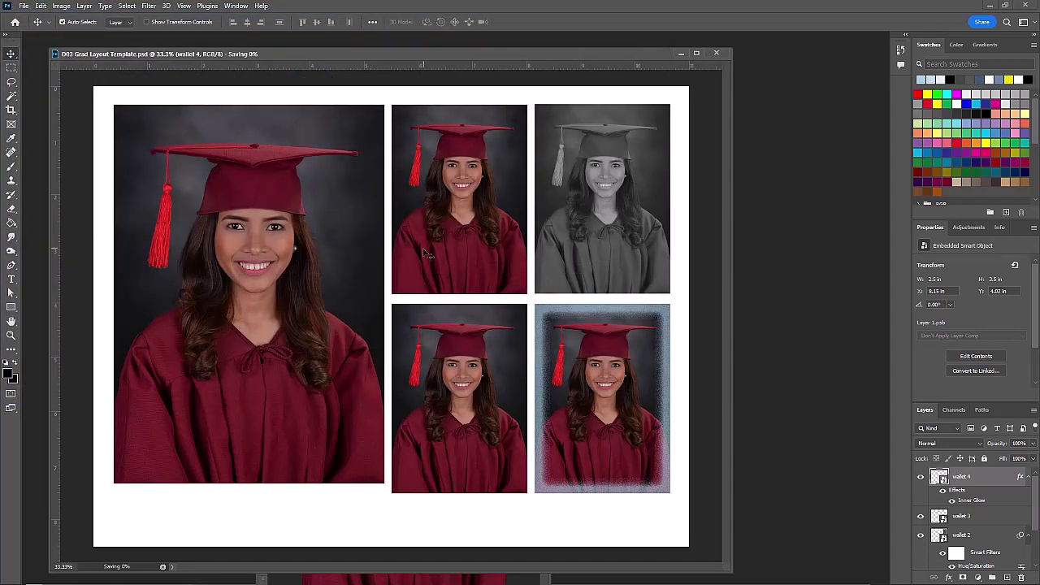
Step: Save the layout as a JPEG named D03 Grad A in the Week 4 folder, with image quality 8 (High)
{"action": "left_click", "coordinate": [25, 7]}
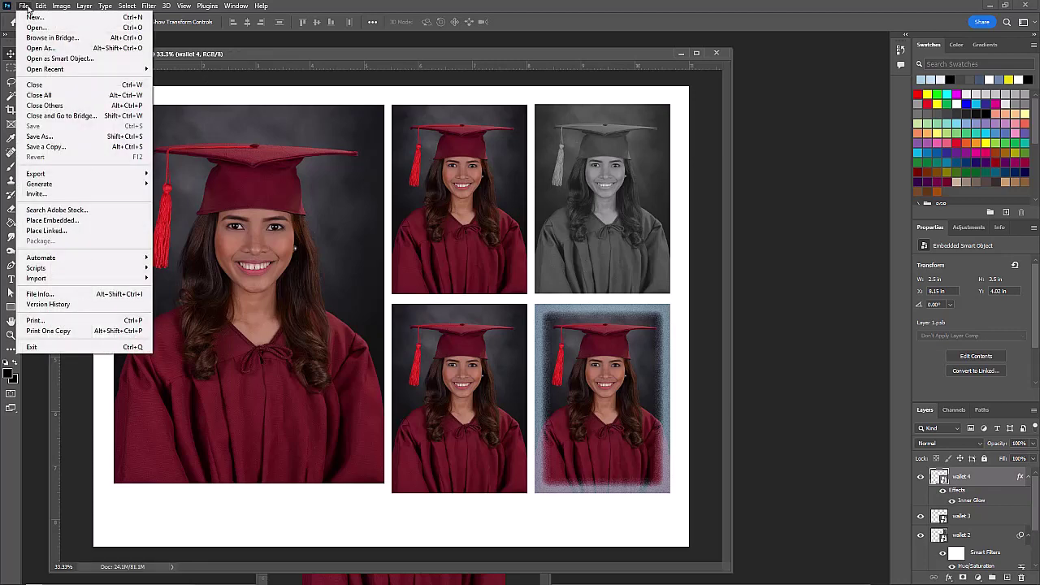
{"action": "left_click", "coordinate": [46, 137]}
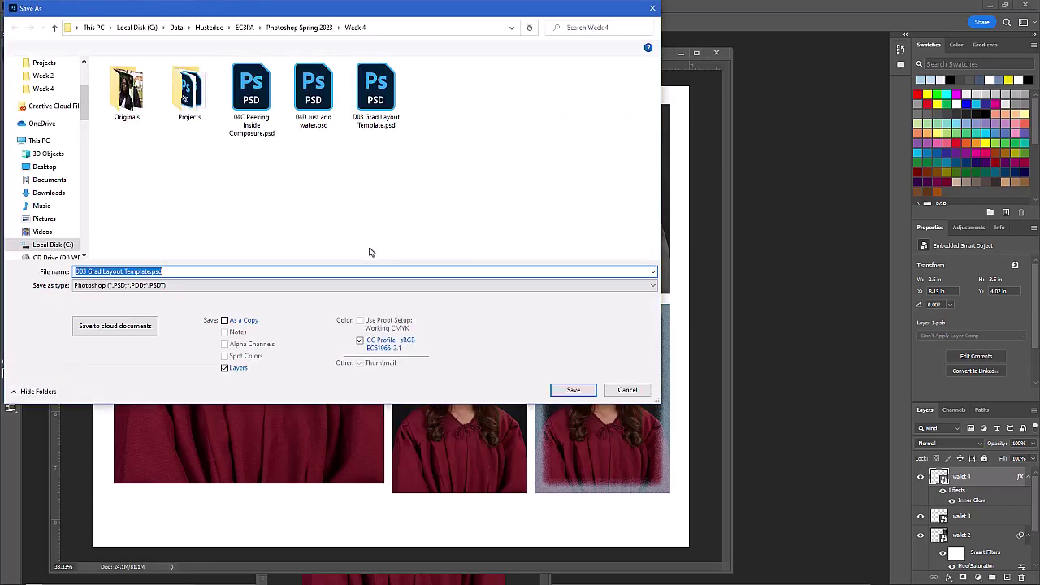
{"action": "left_click", "coordinate": [195, 286]}
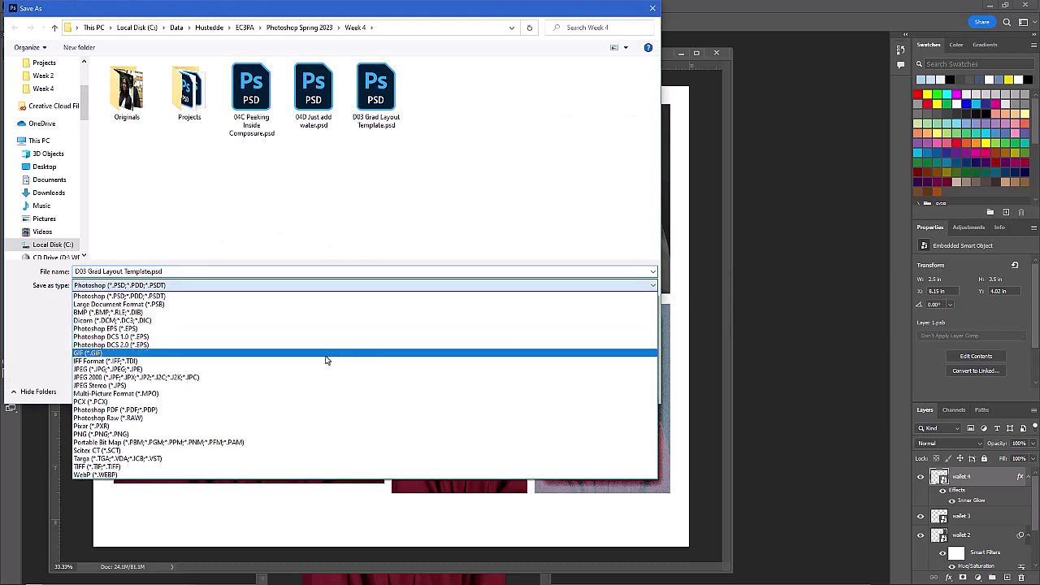
{"action": "left_click", "coordinate": [187, 369]}
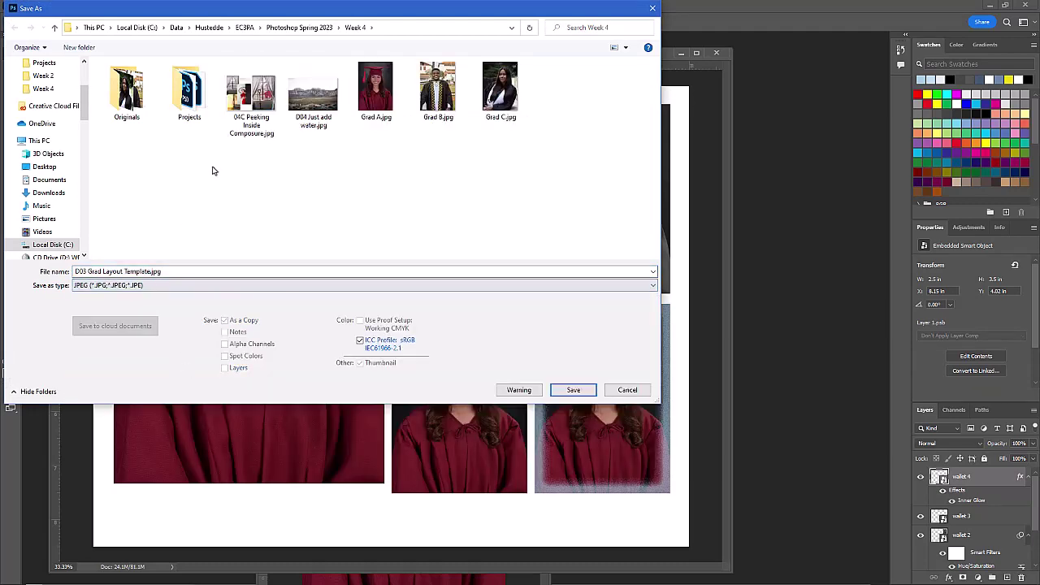
{"action": "left_click", "coordinate": [124, 272]}
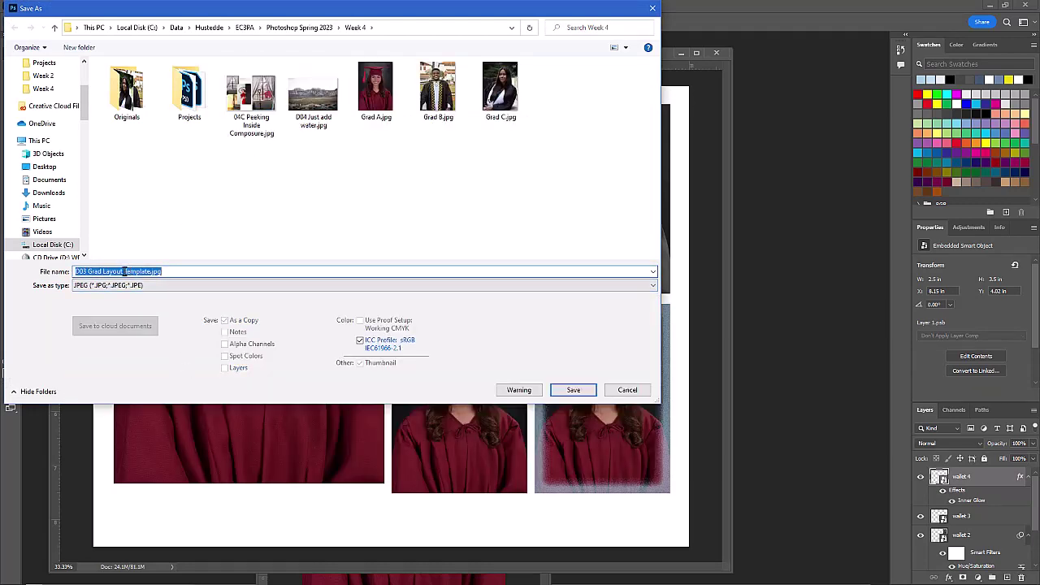
{"action": "left_click", "coordinate": [124, 271]}
{"action": "left_click_drag", "start_coordinate": [125, 272], "coordinate": [151, 274]}
{"action": "type", "text": "A"}
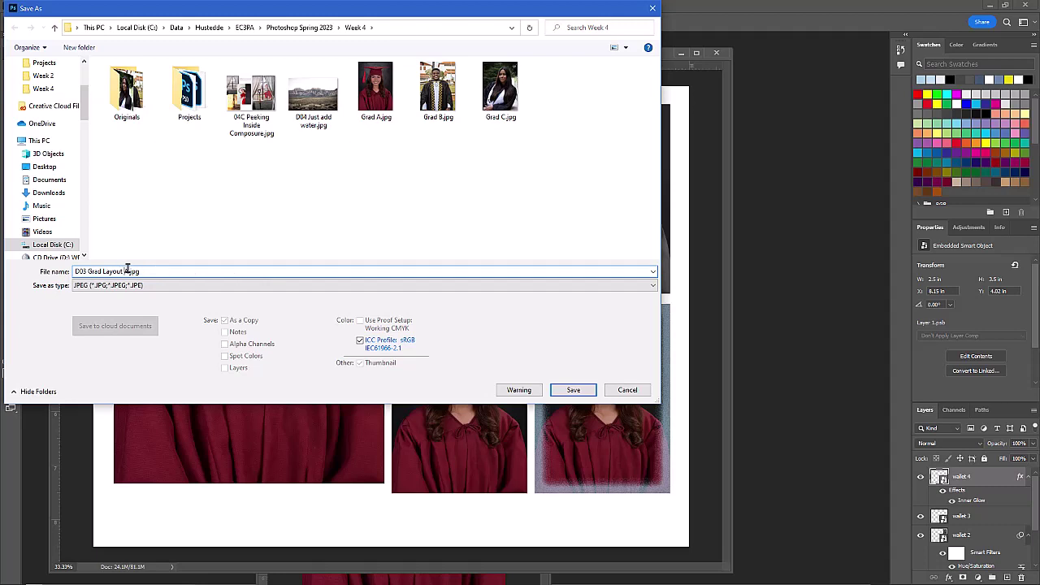
{"action": "key", "text": "BackSpace"}
{"action": "key", "text": "BackSpace"}
{"action": "key", "text": "BackSpace"}
{"action": "key", "text": "BackSpace"}
{"action": "key", "text": "BackSpace"}
{"action": "key", "text": "BackSpace"}
{"action": "key", "text": "BackSpace"}
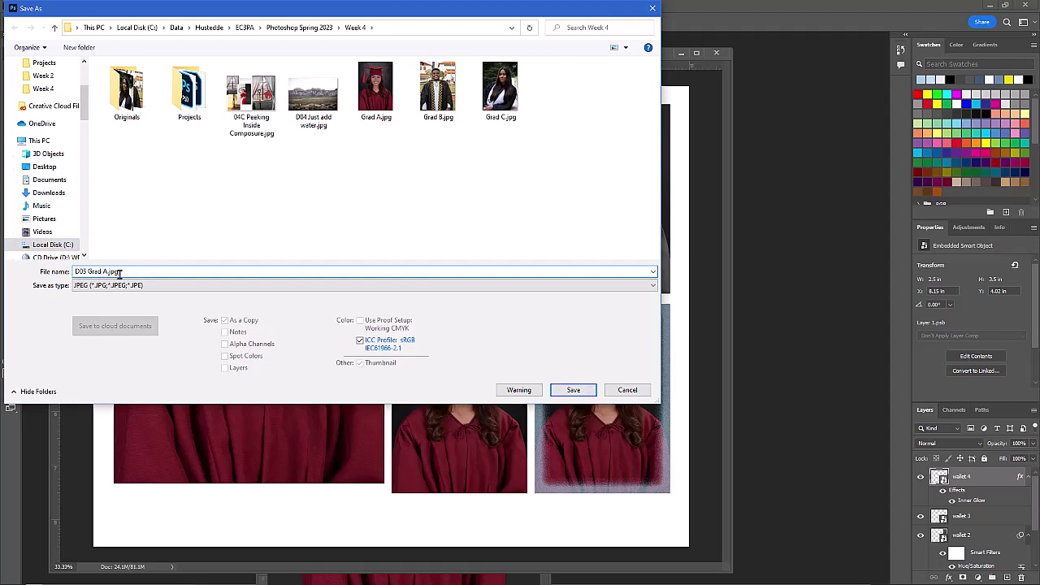
{"action": "left_click", "coordinate": [574, 391]}
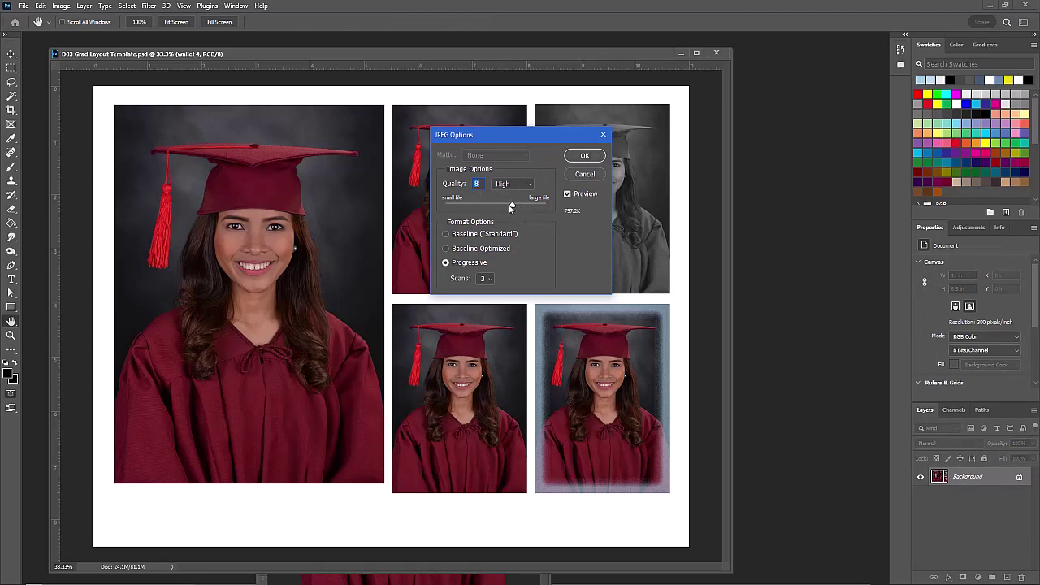
{"action": "left_click", "coordinate": [585, 156]}
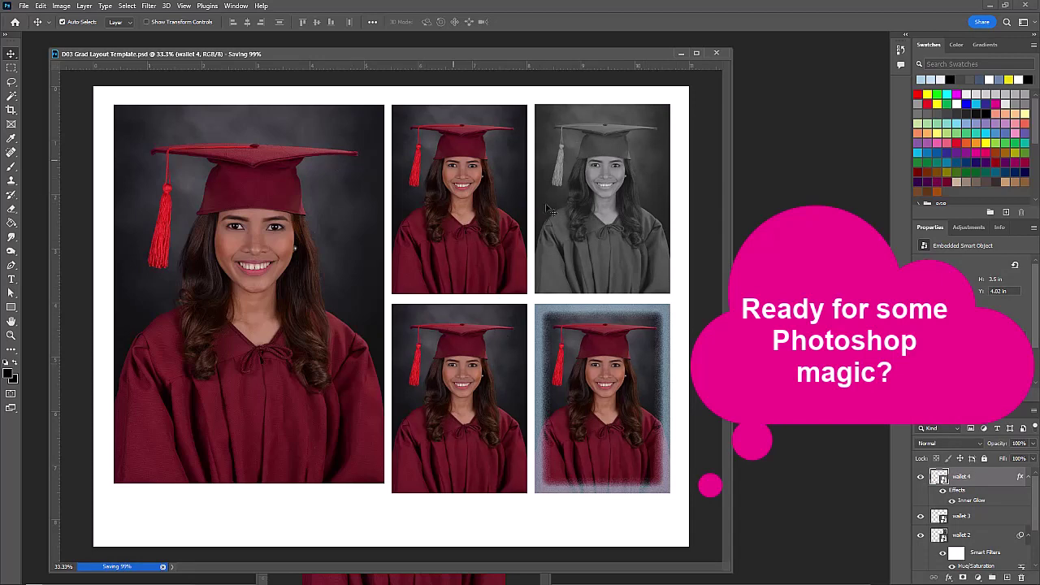
Step: Replace the contents of the 5x7 smart object layer with Grad B.jpg
{"action": "scroll", "coordinate": [1005, 544], "scroll_direction": "down", "scroll_amount": 3}
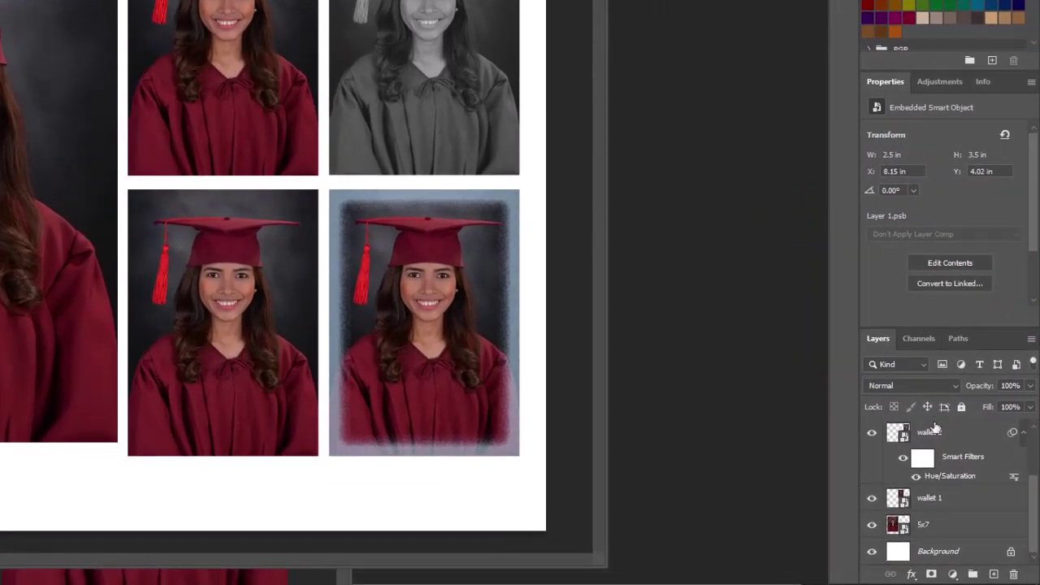
{"action": "right_click", "coordinate": [949, 530]}
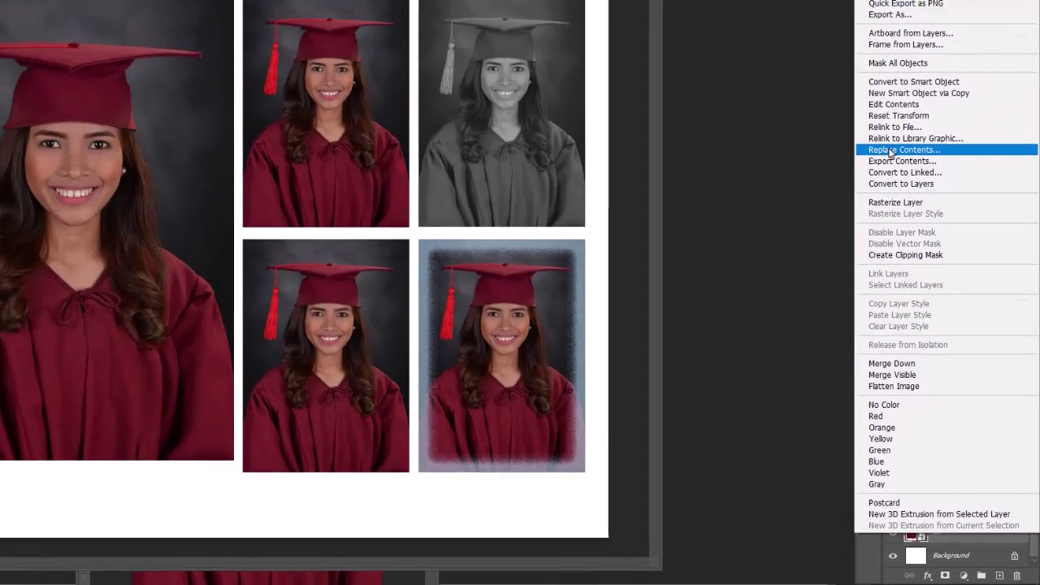
{"action": "left_click", "coordinate": [869, 88]}
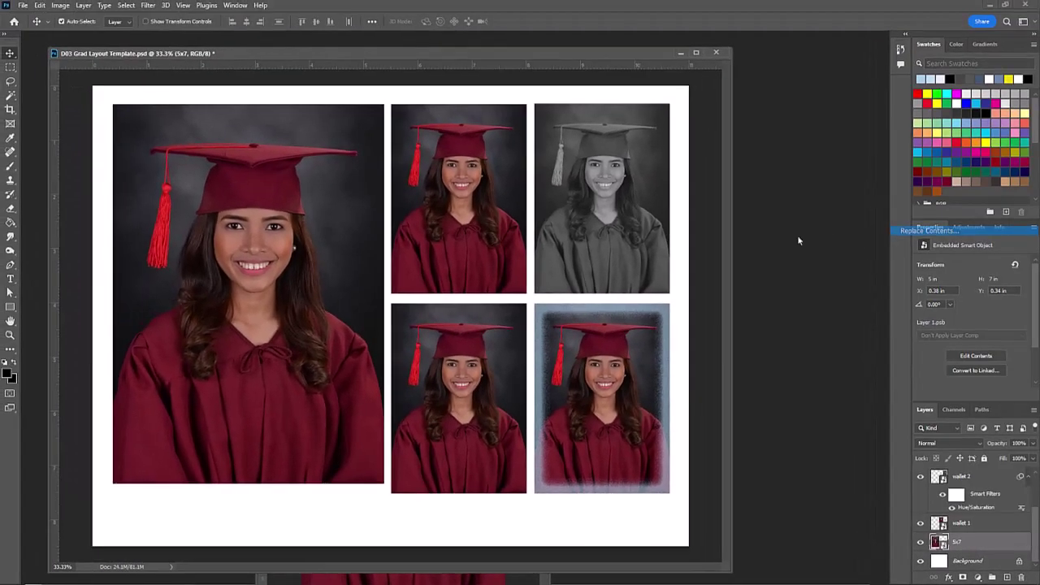
{"action": "left_click_drag", "start_coordinate": [330, 130], "coordinate": [329, 242]}
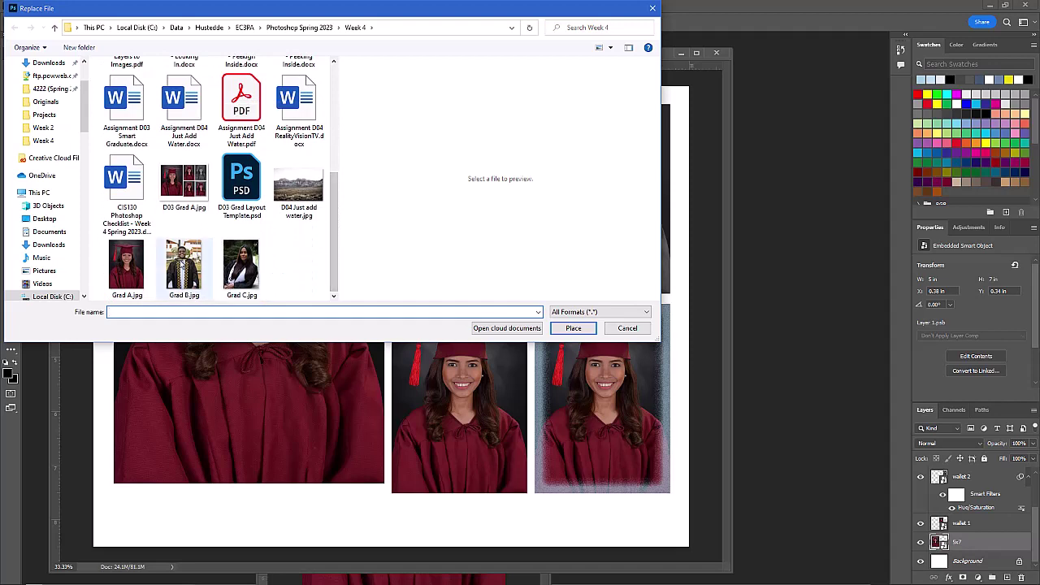
{"action": "left_click", "coordinate": [180, 263]}
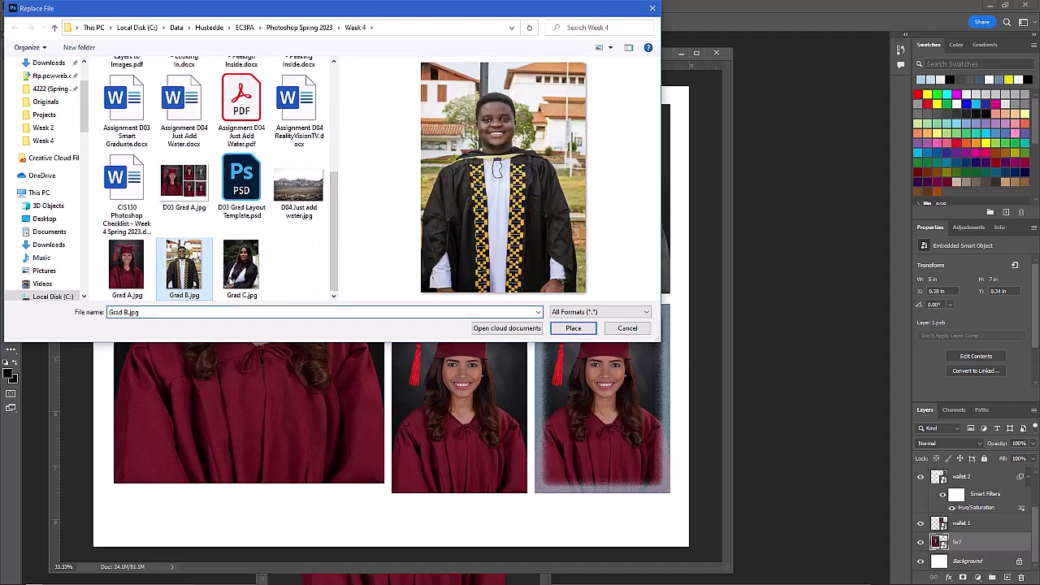
{"action": "left_click", "coordinate": [572, 328]}
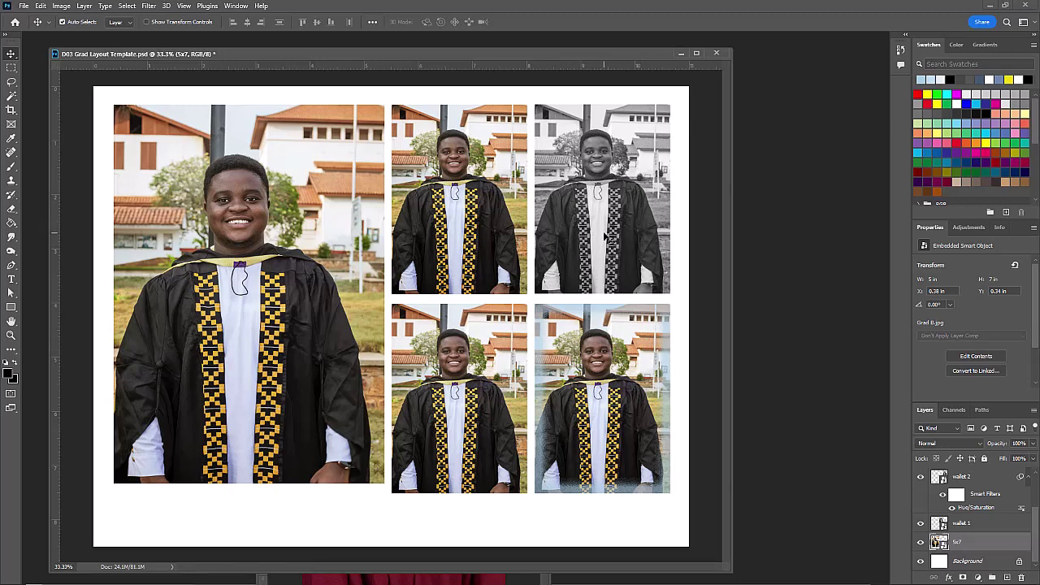
Step: Save a JPEG copy of the layout named D03 Grad B in the Week 4 folder, with image quality 7 (Medium)
{"action": "left_click", "coordinate": [26, 6]}
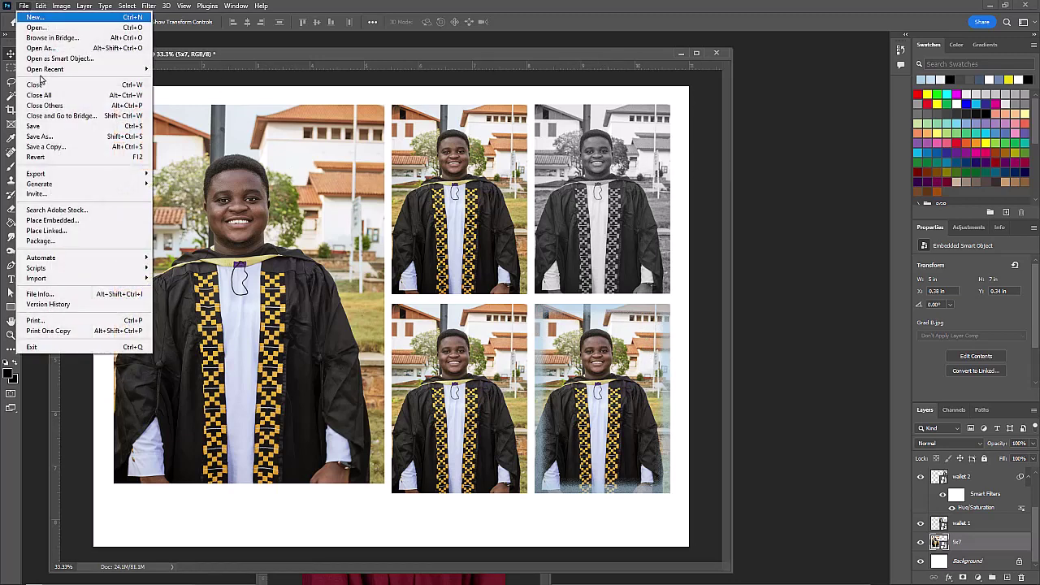
{"action": "left_click", "coordinate": [46, 146]}
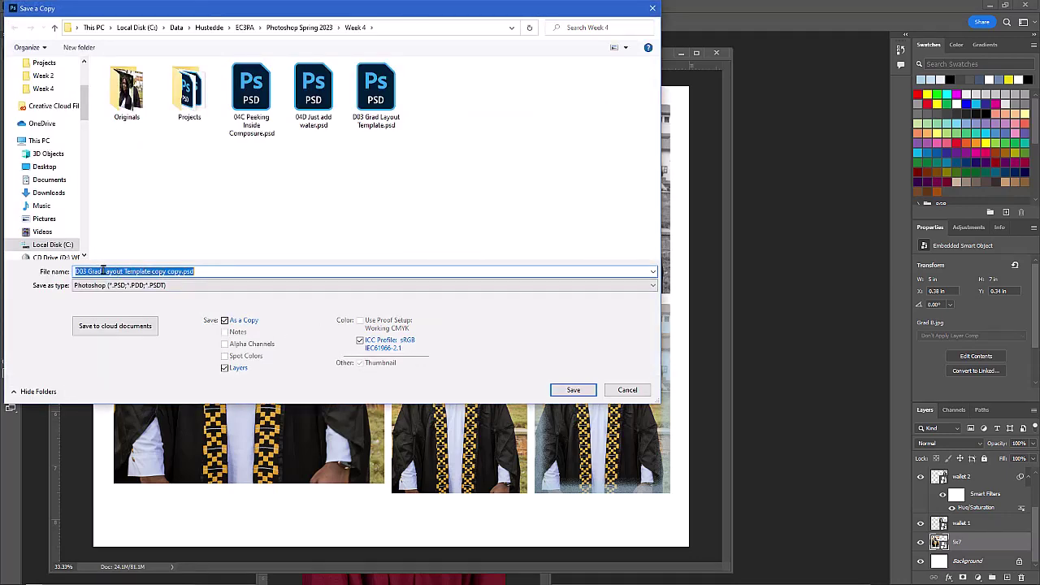
{"action": "left_click_drag", "start_coordinate": [101, 271], "coordinate": [177, 274]}
{"action": "type", "text": "B"}
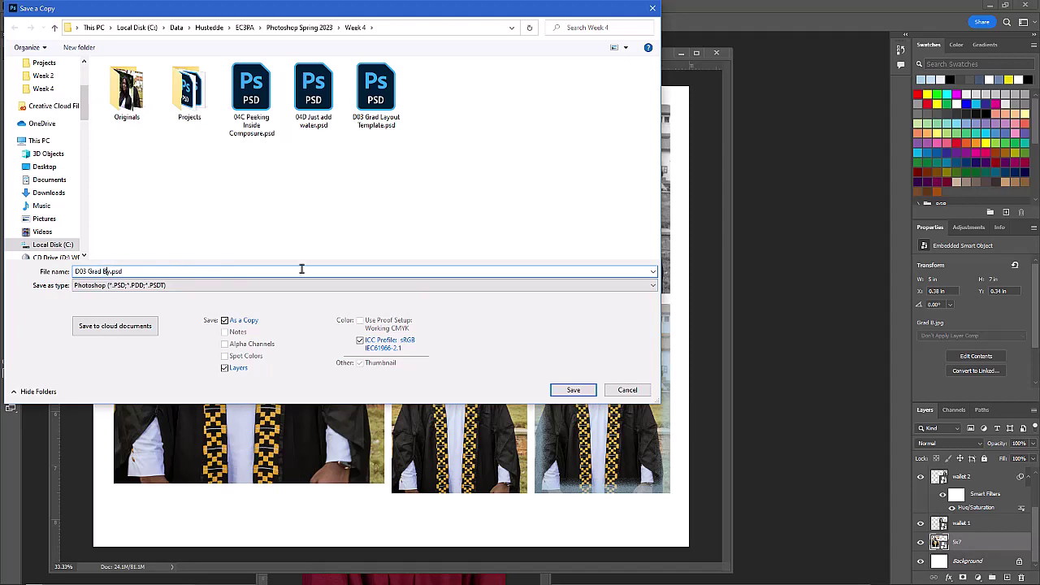
{"action": "left_click", "coordinate": [652, 287]}
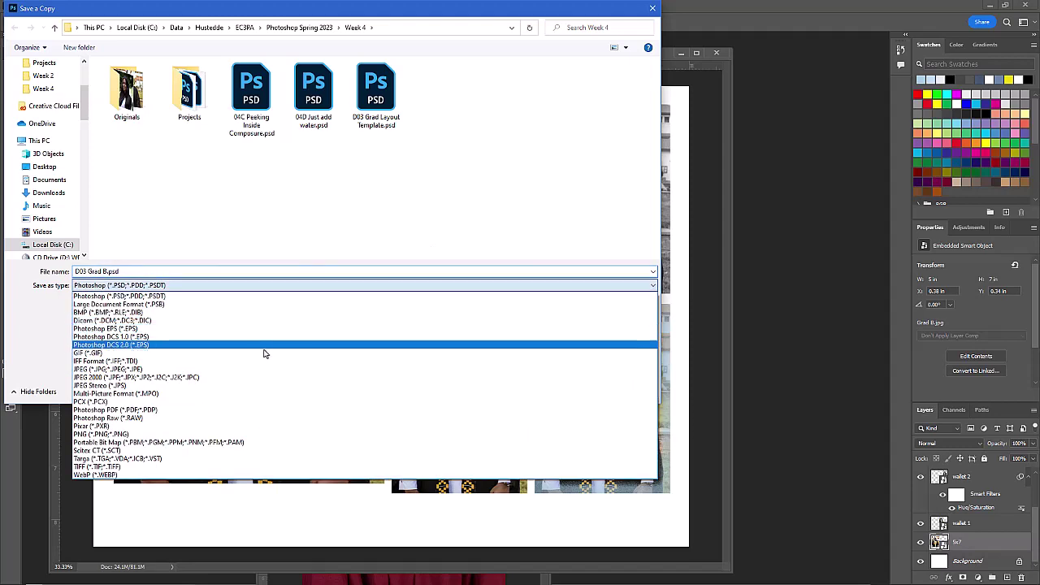
{"action": "left_click", "coordinate": [167, 372]}
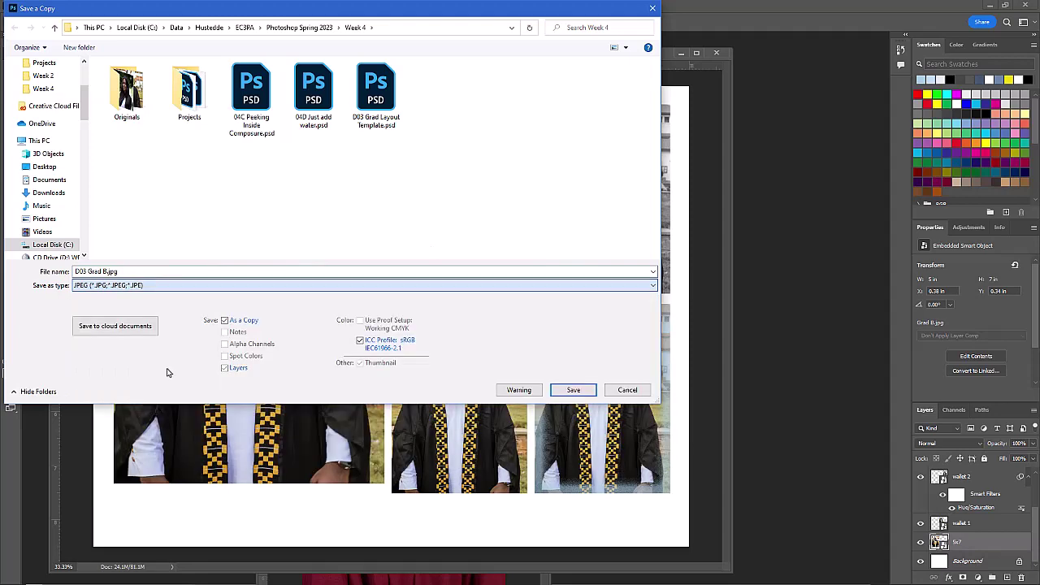
{"action": "left_click", "coordinate": [573, 390]}
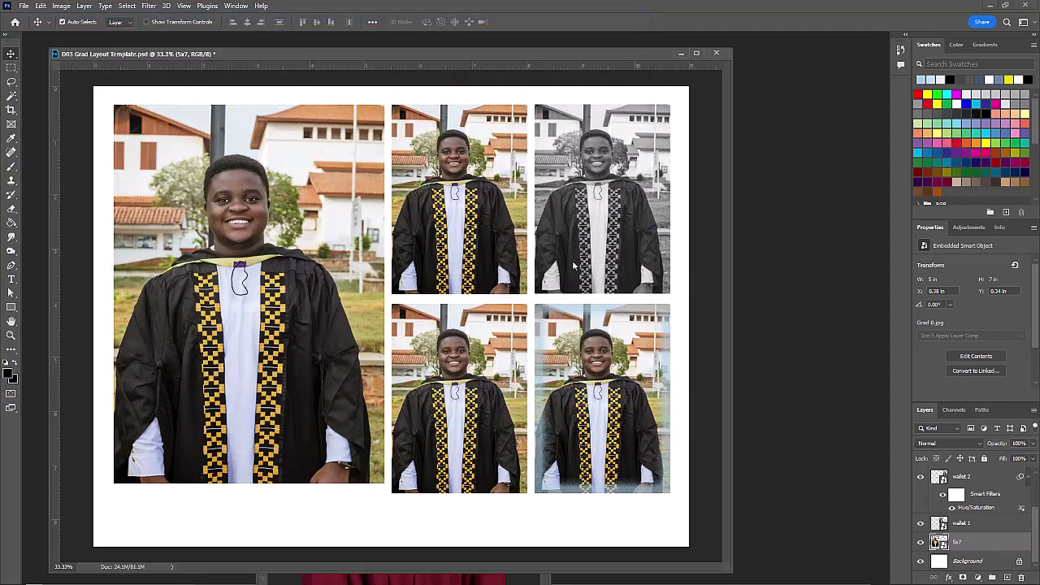
{"action": "left_click_drag", "start_coordinate": [512, 208], "coordinate": [507, 209]}
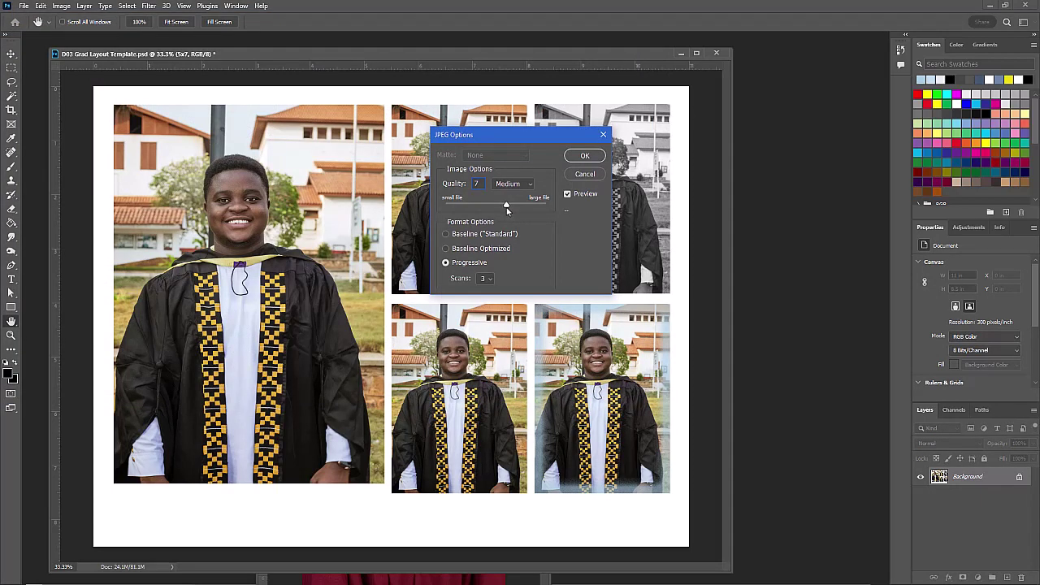
{"action": "left_click", "coordinate": [589, 157]}
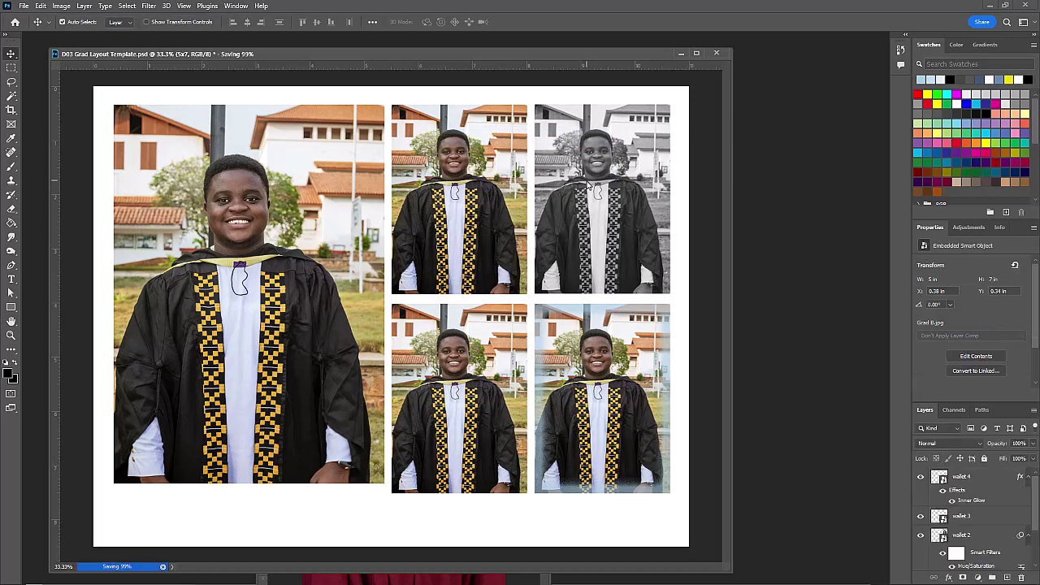
Step: Replace the contents of the wallet 3 smart object layer with Grad C.jpg
{"action": "scroll", "coordinate": [970, 547], "scroll_direction": "down", "scroll_amount": 3}
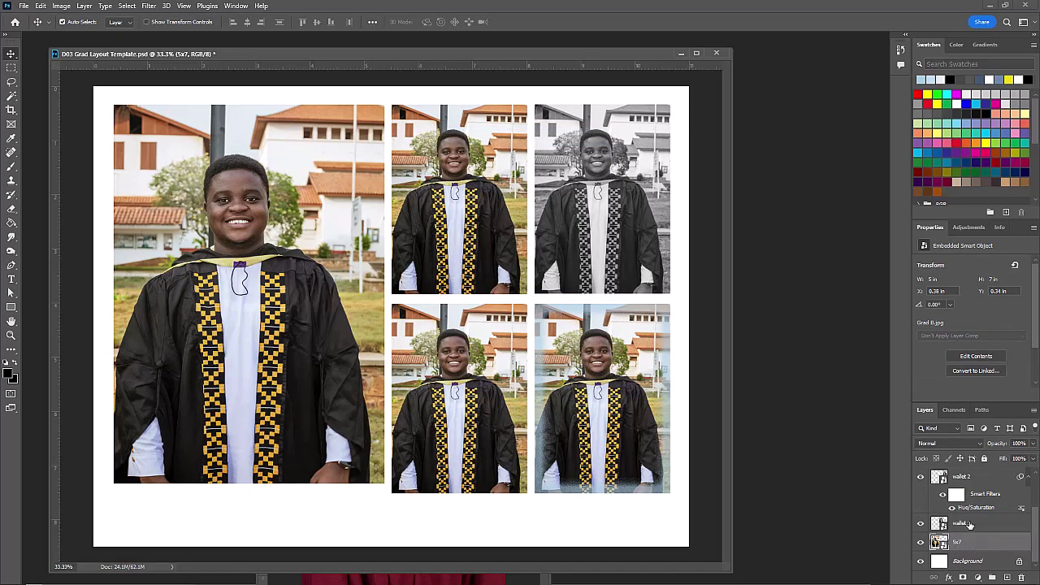
{"action": "scroll", "coordinate": [970, 525], "scroll_direction": "up", "scroll_amount": 3}
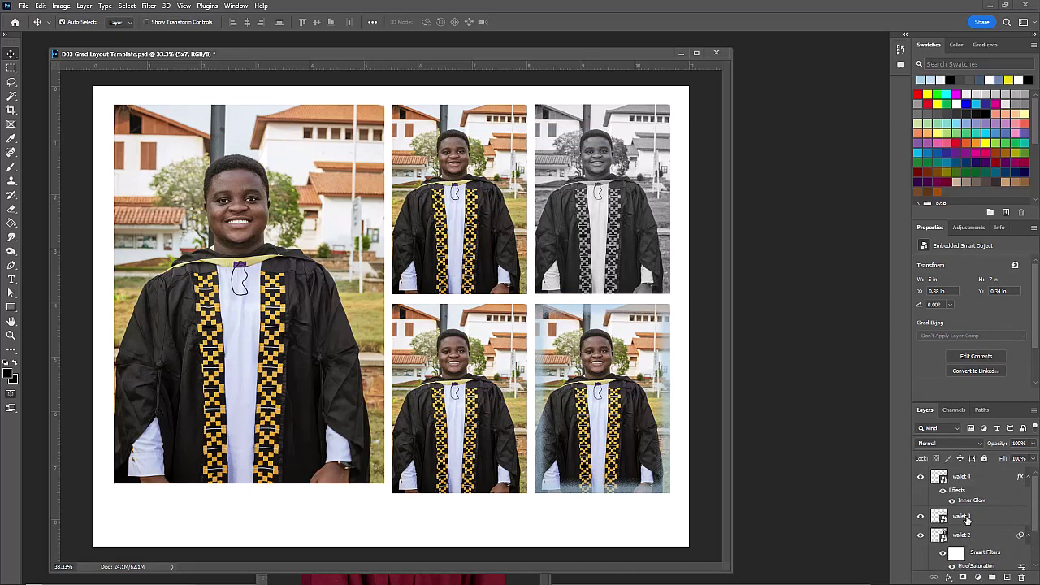
{"action": "right_click", "coordinate": [966, 518]}
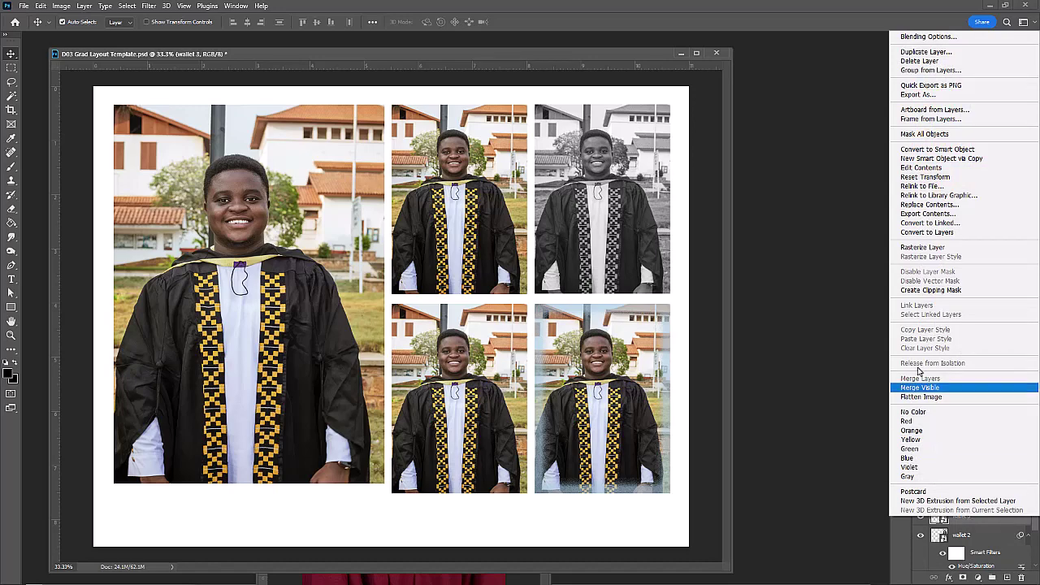
{"action": "left_click", "coordinate": [924, 210]}
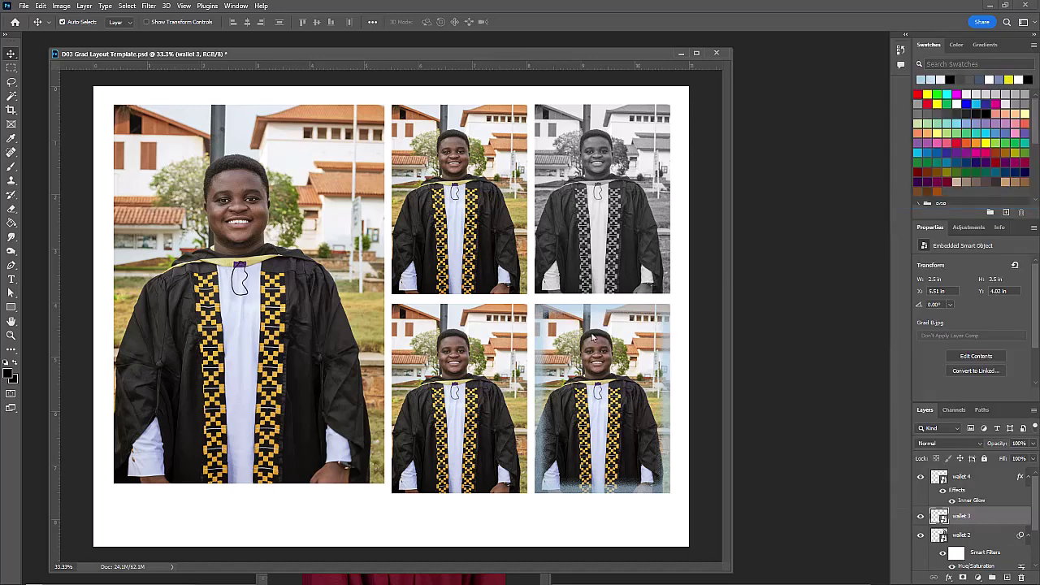
{"action": "scroll", "coordinate": [260, 206], "scroll_direction": "down", "scroll_amount": 3}
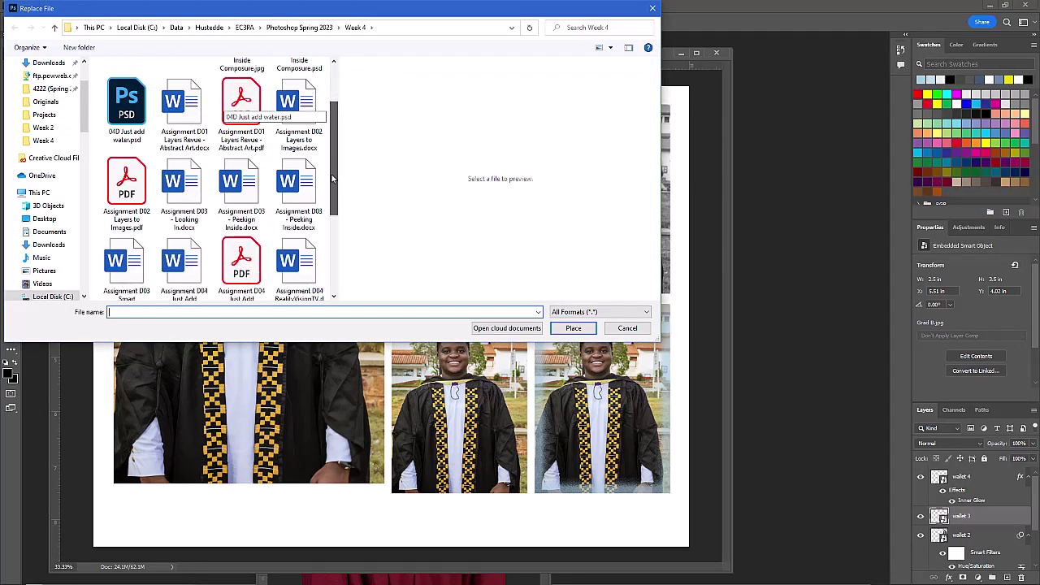
{"action": "left_click", "coordinate": [299, 258]}
{"action": "left_click", "coordinate": [573, 328]}
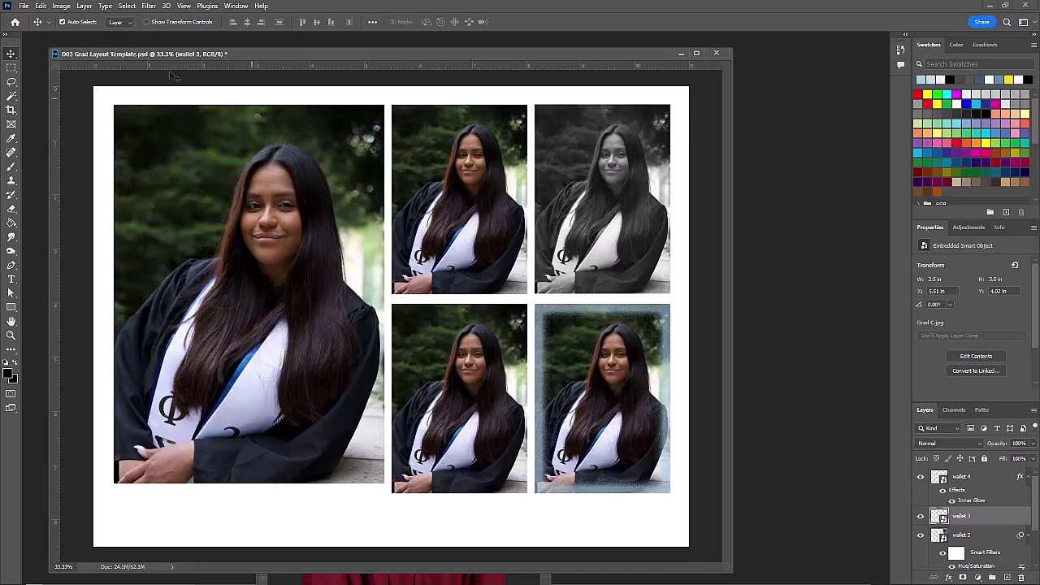
Step: Save a JPEG copy of the layout named D03 Grad C in the Week 4 folder, with image quality 7 (Medium)
{"action": "left_click", "coordinate": [23, 7]}
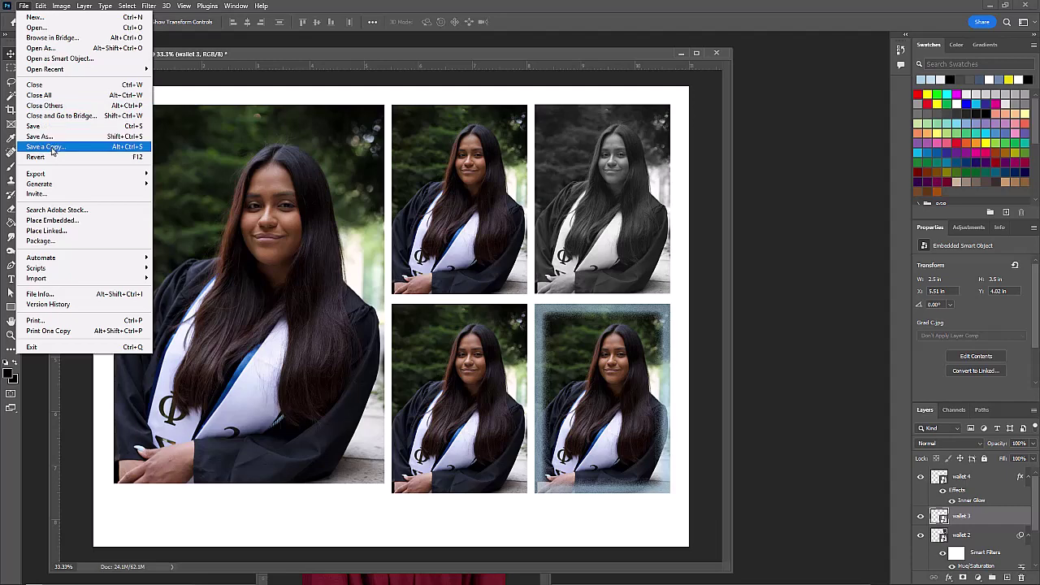
{"action": "left_click", "coordinate": [39, 137]}
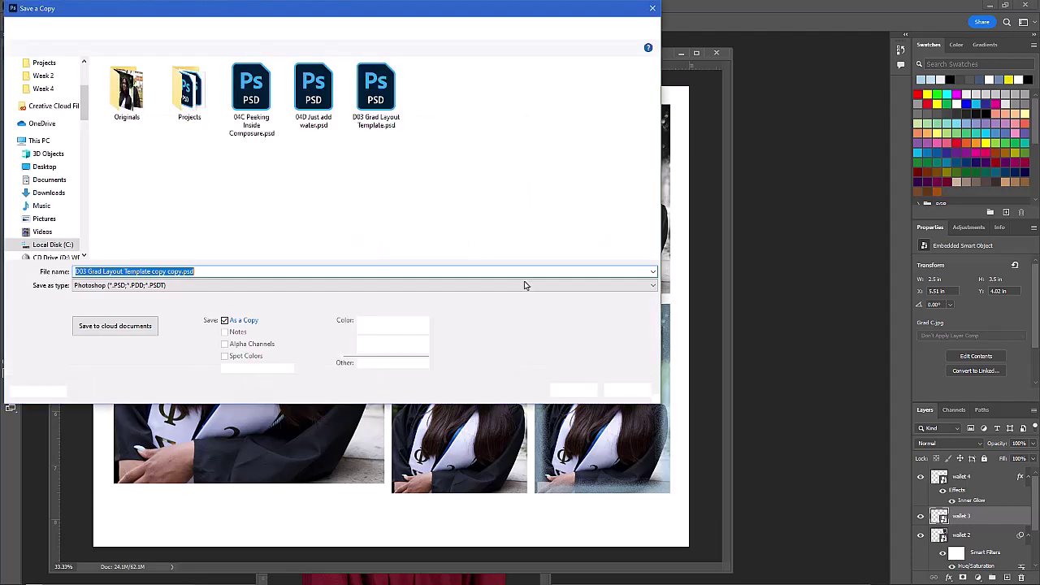
{"action": "left_click", "coordinate": [524, 285]}
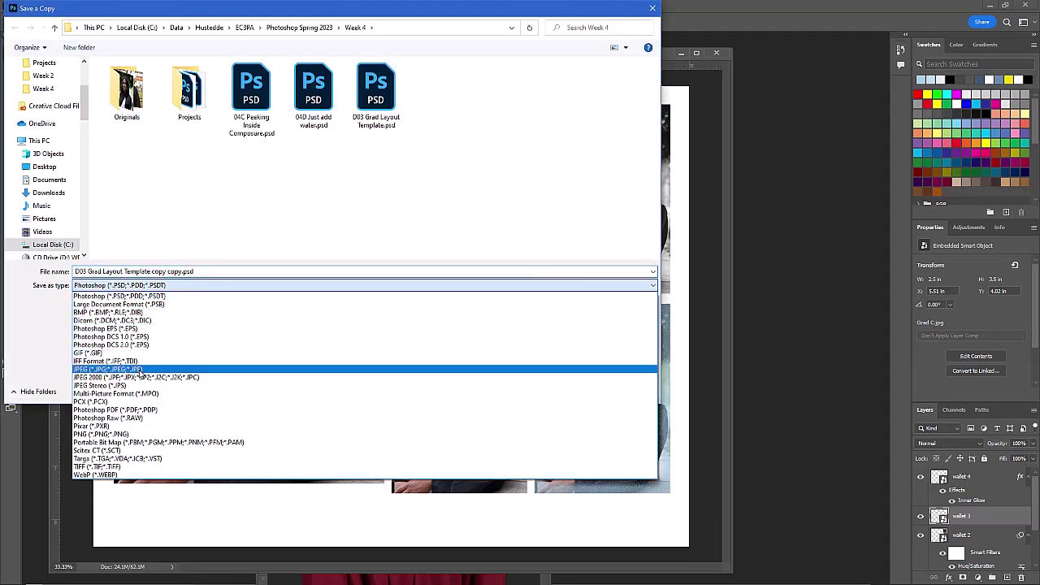
{"action": "left_click", "coordinate": [145, 370]}
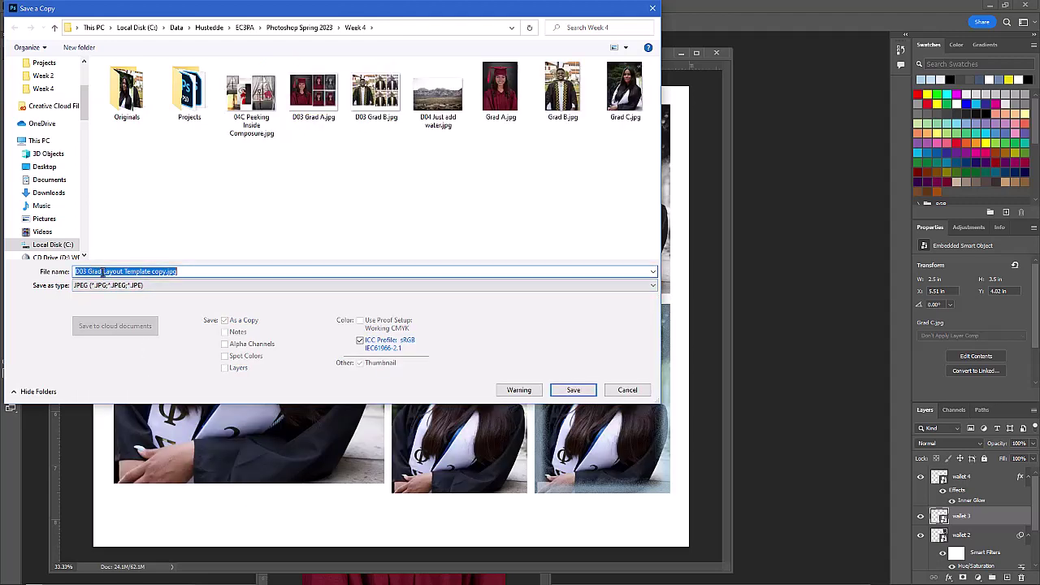
{"action": "left_click_drag", "start_coordinate": [103, 271], "coordinate": [164, 273]}
{"action": "type", "text": "C"}
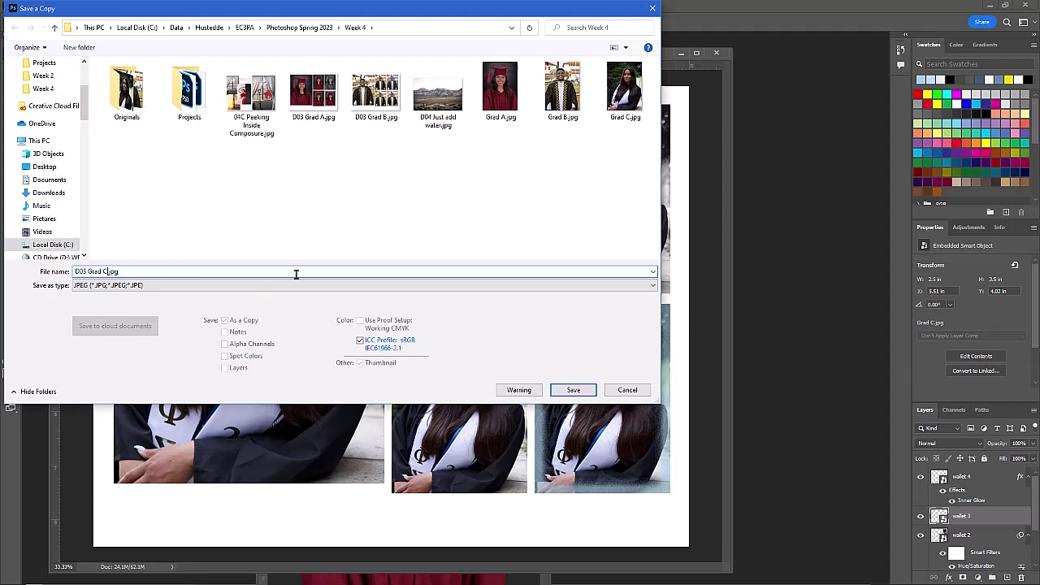
{"action": "left_click", "coordinate": [574, 390]}
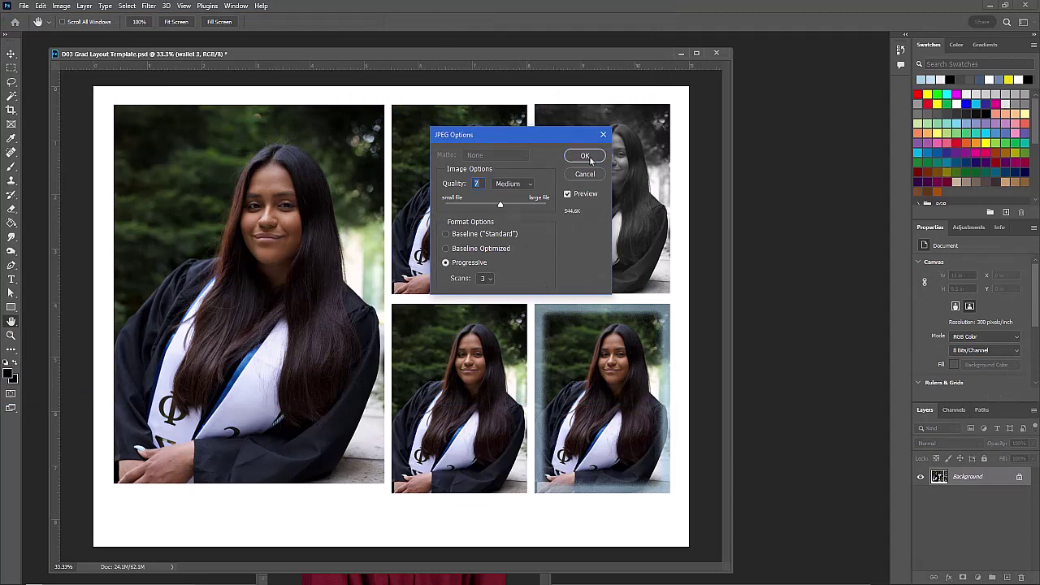
{"action": "left_click", "coordinate": [585, 155]}
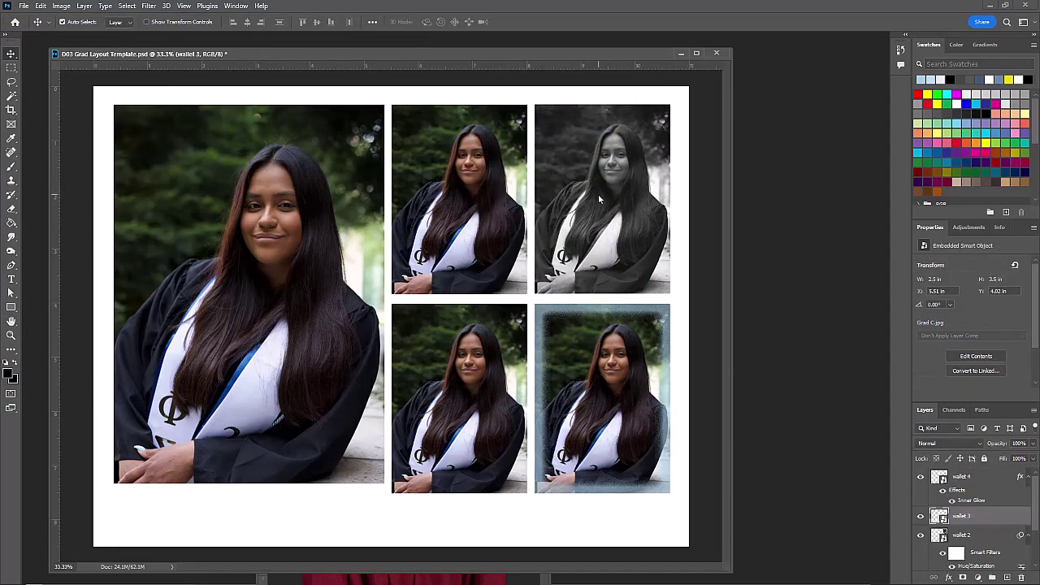